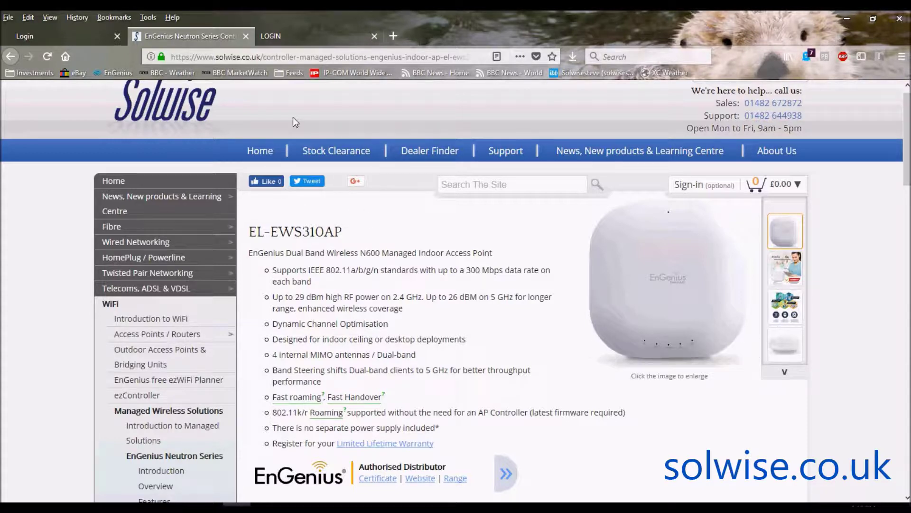
# Log in to the access point with the admin username and password, declining Firefox's offer to save the login.
pyautogui.click(288, 37)
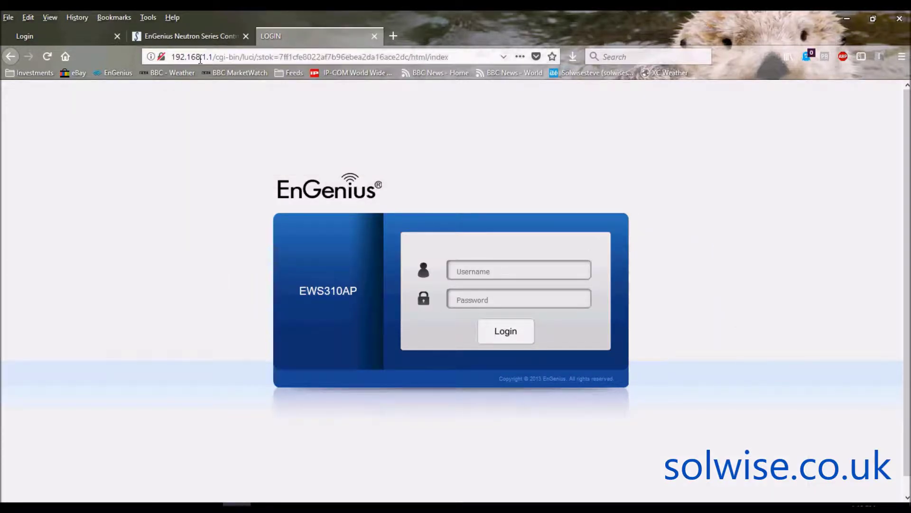
pyautogui.click(506, 271)
pyautogui.write('admin')
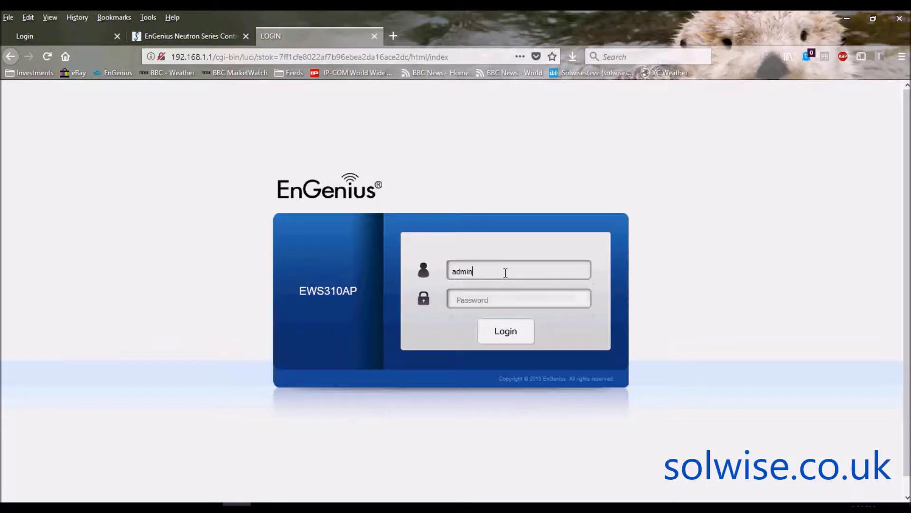
pyautogui.press('Tab')
pyautogui.write('admin')
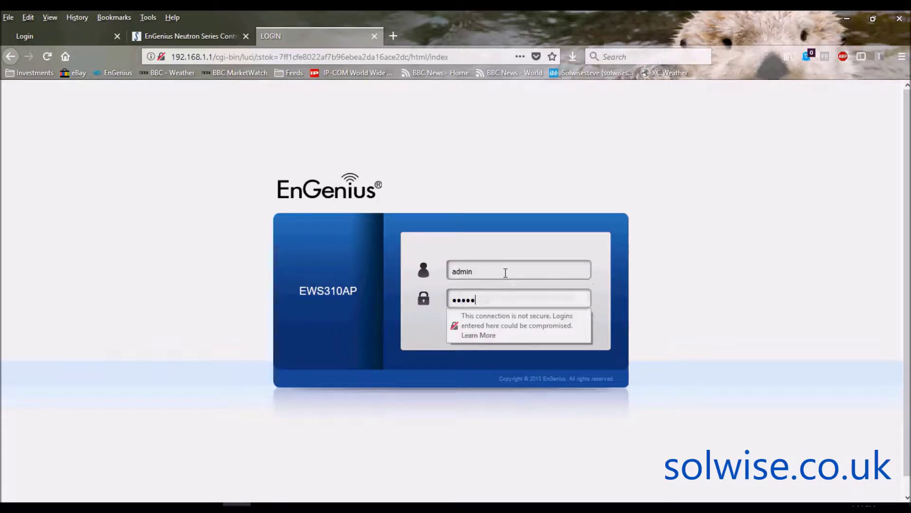
pyautogui.press('Return')
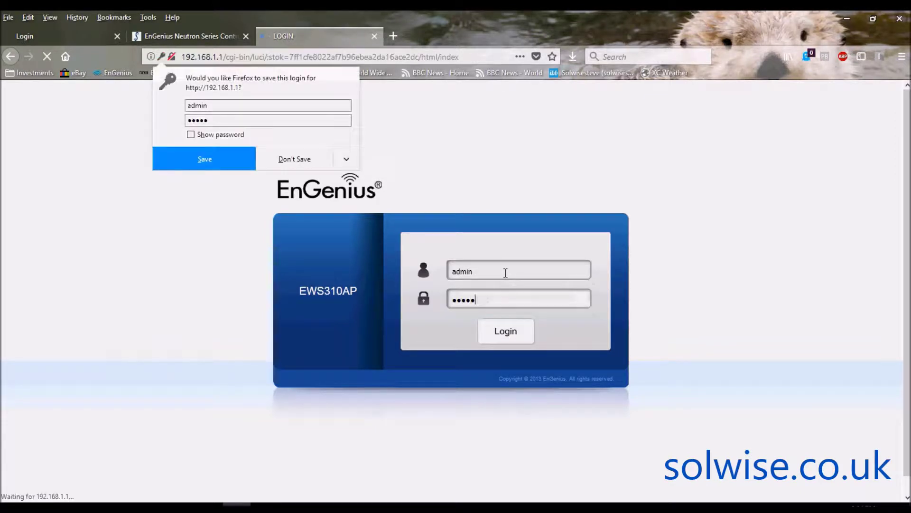
pyautogui.click(307, 163)
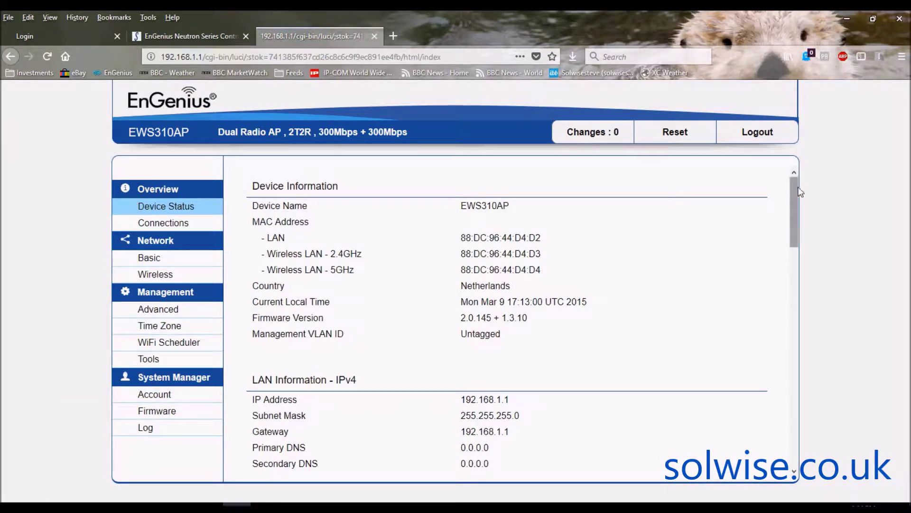
pyautogui.moveTo(796, 188); pyautogui.dragTo(803, 317)
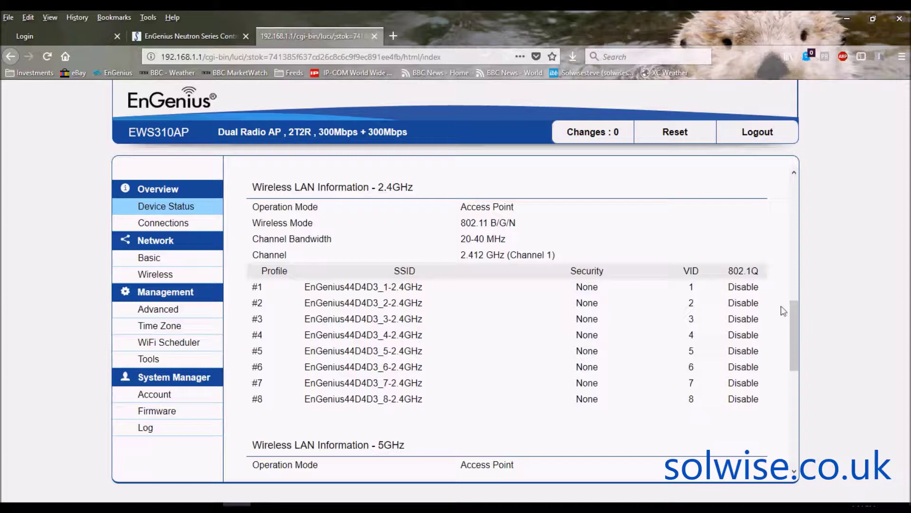
pyautogui.moveTo(793, 312); pyautogui.dragTo(799, 401)
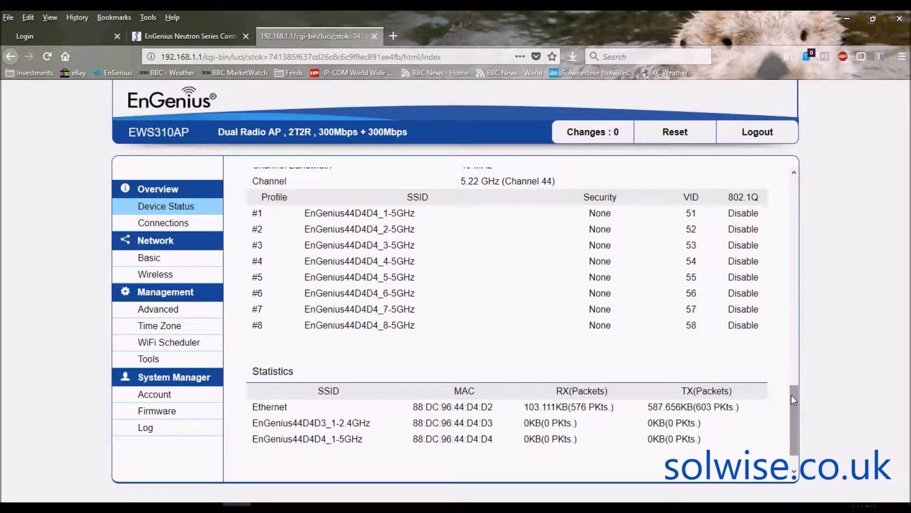
pyautogui.moveTo(790, 396); pyautogui.dragTo(791, 181)
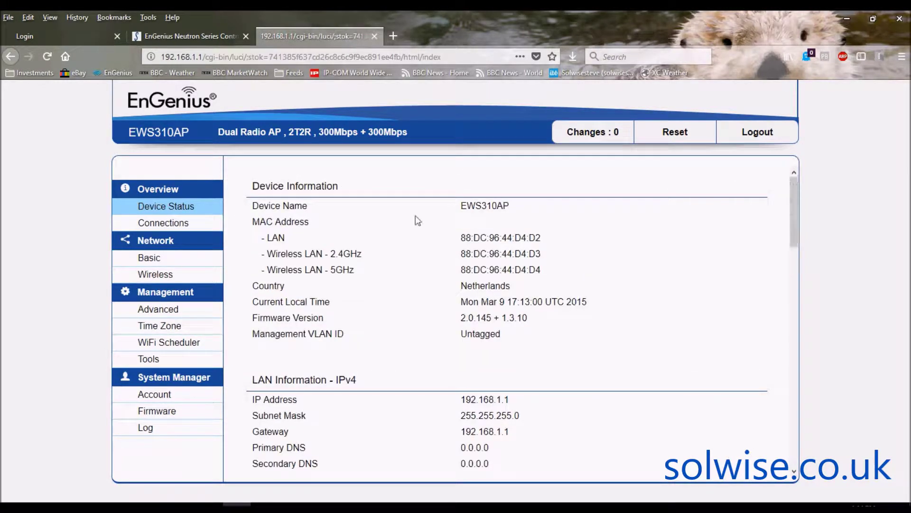
# Open Network > Basic and scroll through the static IPv4 192.168.1.1, IPv6 and STP settings.
pyautogui.click(158, 260)
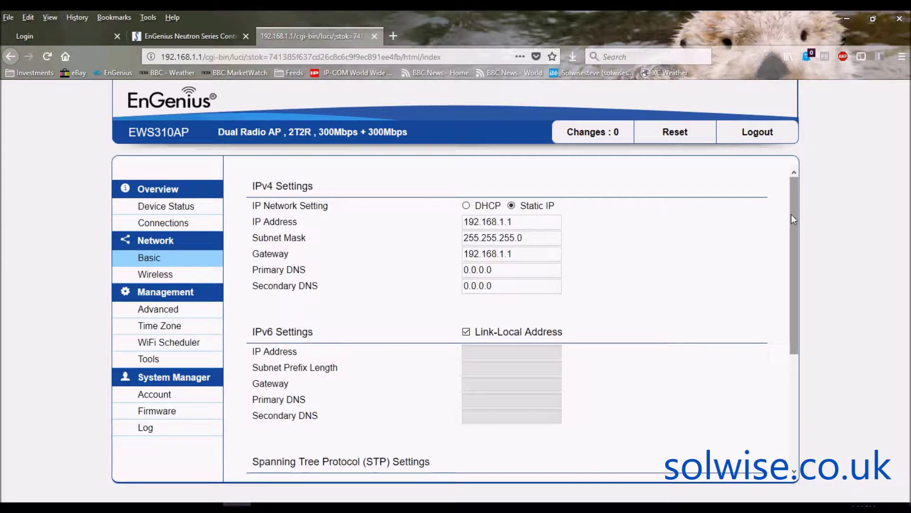
pyautogui.scroll(-4, 792, 219)
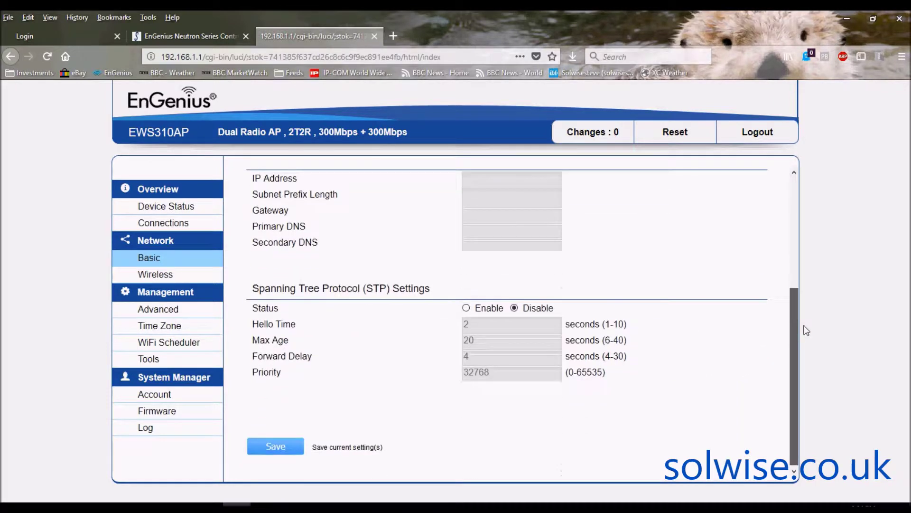
pyautogui.scroll(2, 808, 239)
pyautogui.scroll(2, 809, 239)
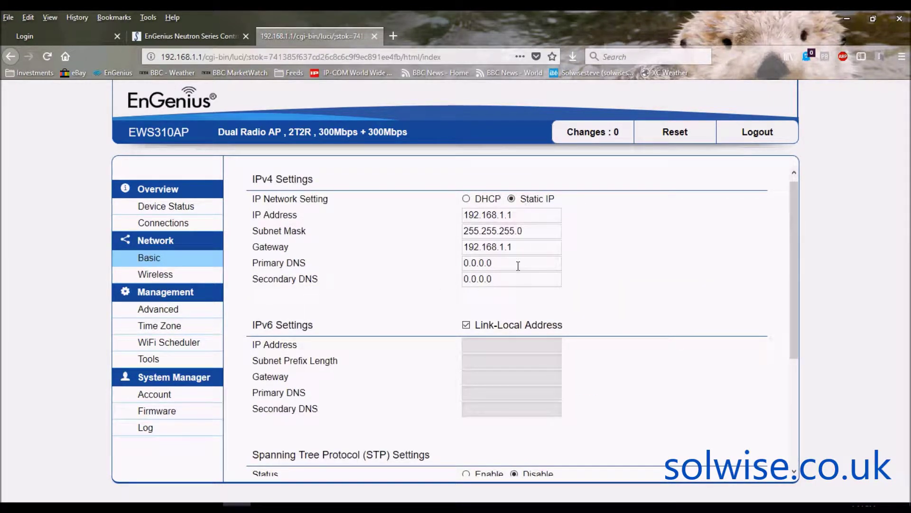
pyautogui.click(143, 279)
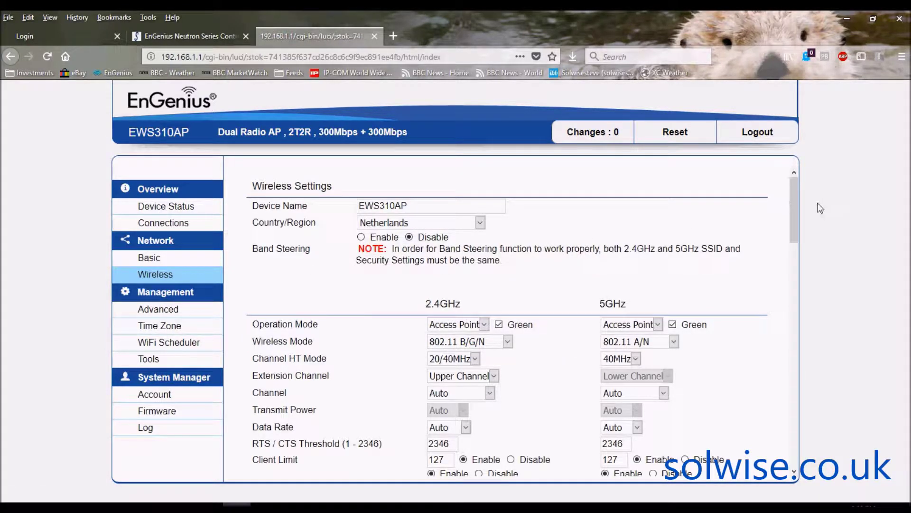
# Change the wireless Country/Region from Netherlands to United Kingdom B.
pyautogui.moveTo(794, 191); pyautogui.dragTo(795, 195)
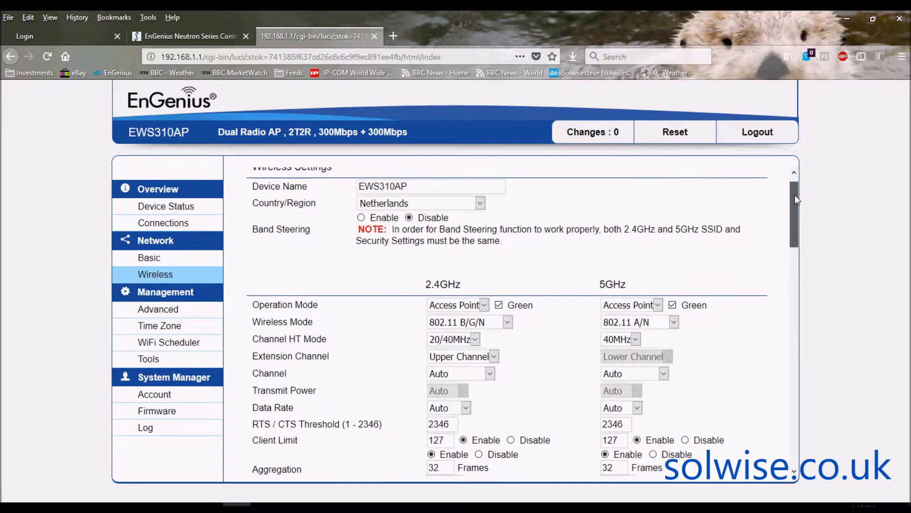
pyautogui.click(481, 202)
pyautogui.moveTo(483, 304); pyautogui.dragTo(483, 415)
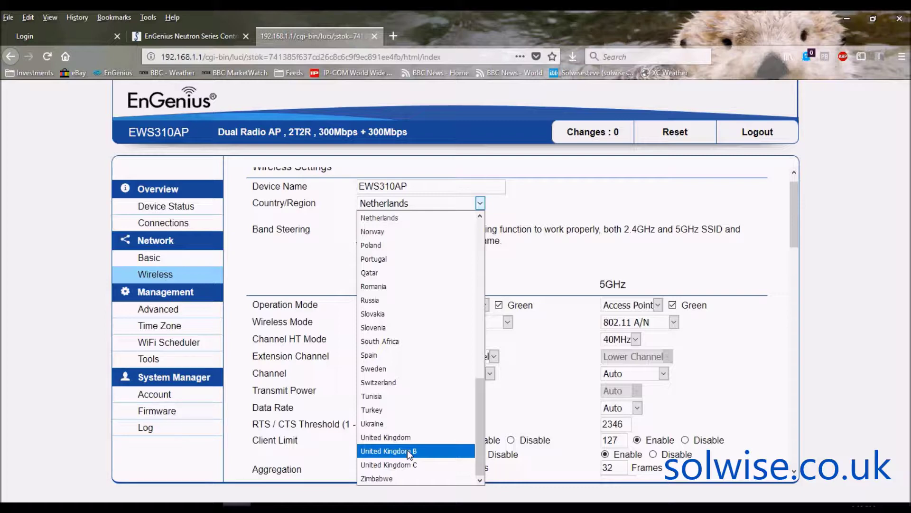
pyautogui.click(409, 452)
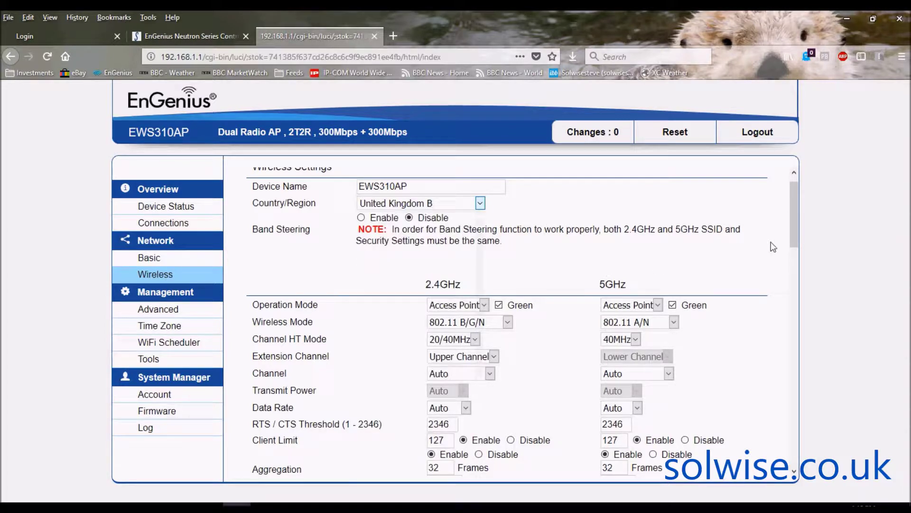
pyautogui.moveTo(791, 212); pyautogui.dragTo(802, 229)
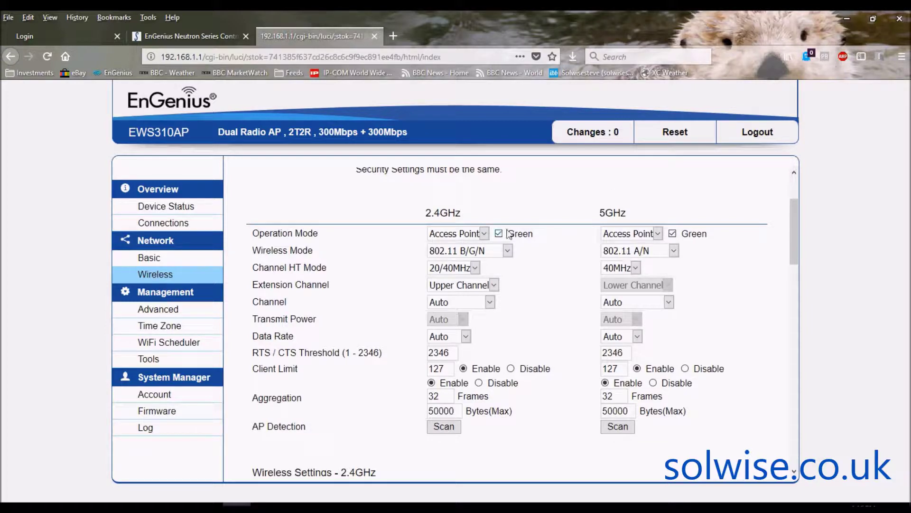
pyautogui.click(483, 234)
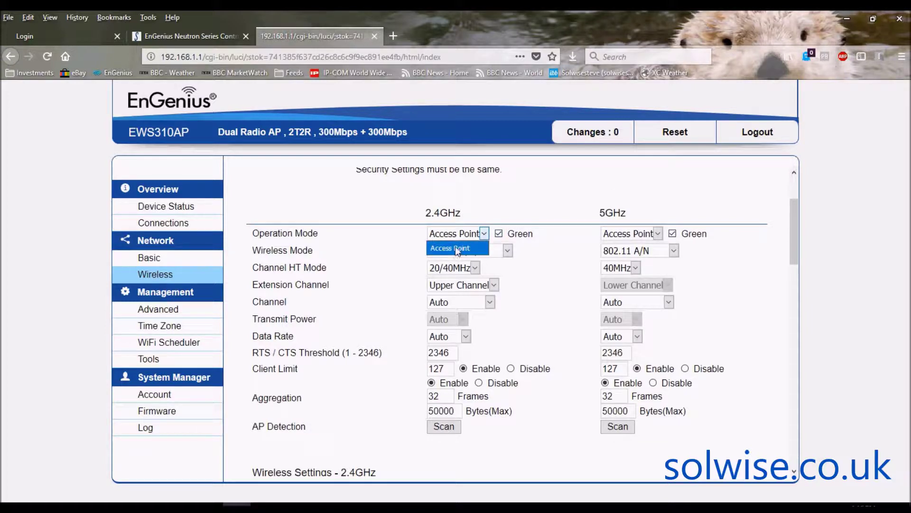
pyautogui.click(546, 189)
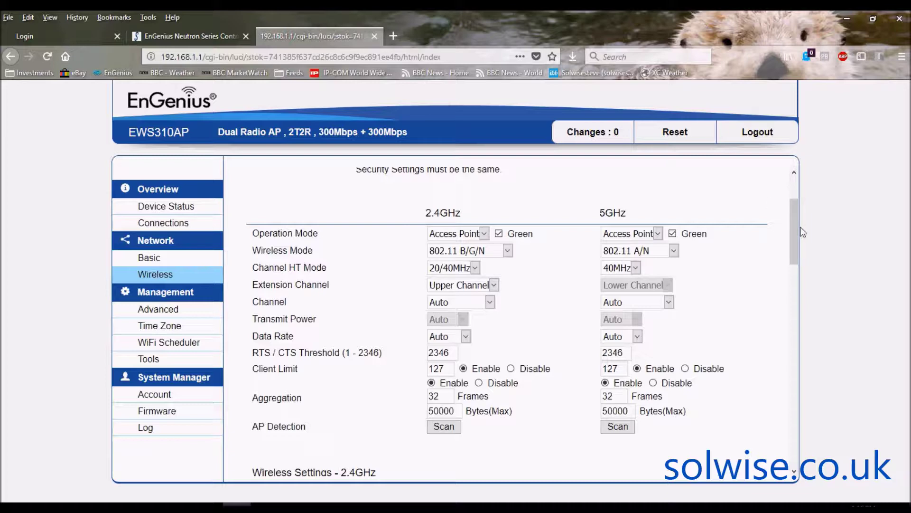
pyautogui.moveTo(798, 233); pyautogui.dragTo(798, 205)
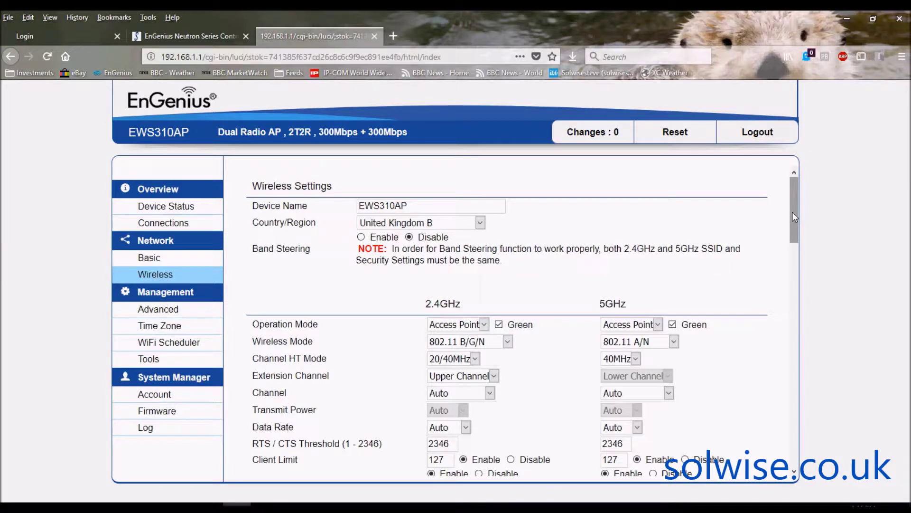
pyautogui.moveTo(792, 213); pyautogui.dragTo(793, 241)
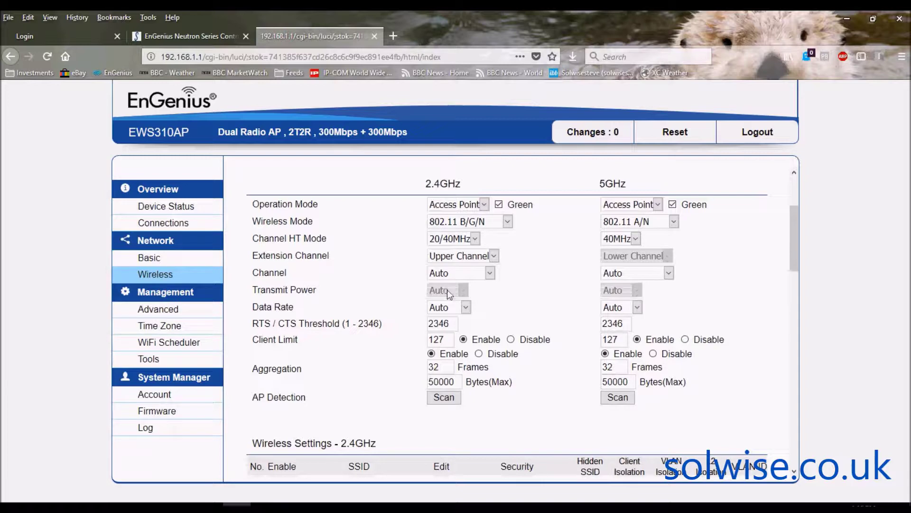
pyautogui.click(499, 204)
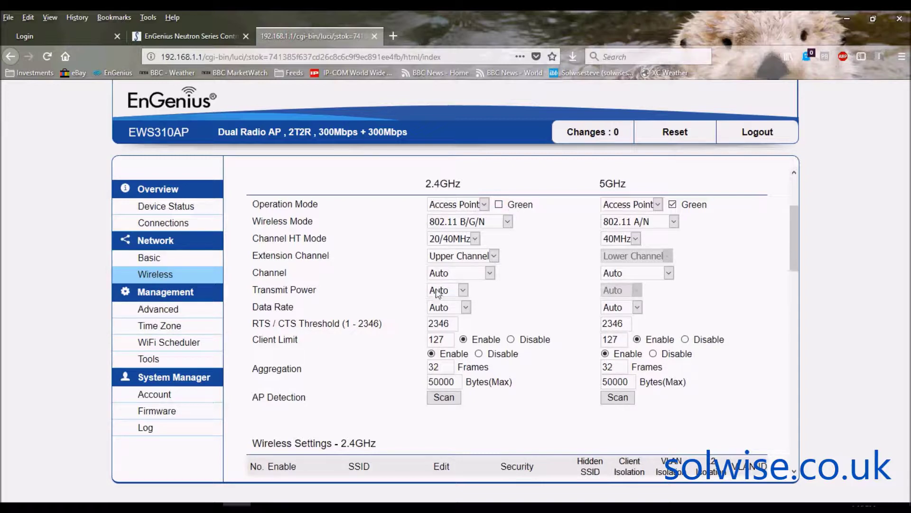
pyautogui.click(464, 290)
pyautogui.scroll(-3, 467, 337)
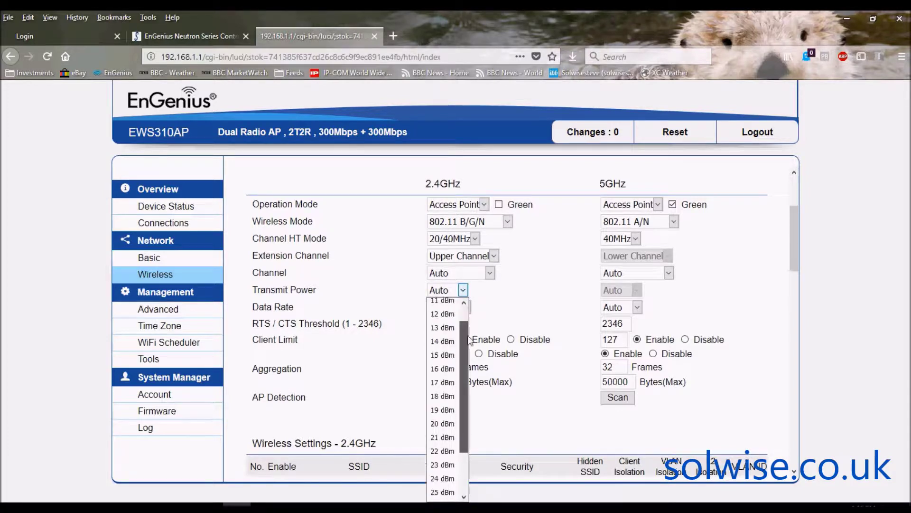
pyautogui.moveTo(468, 336); pyautogui.dragTo(472, 381)
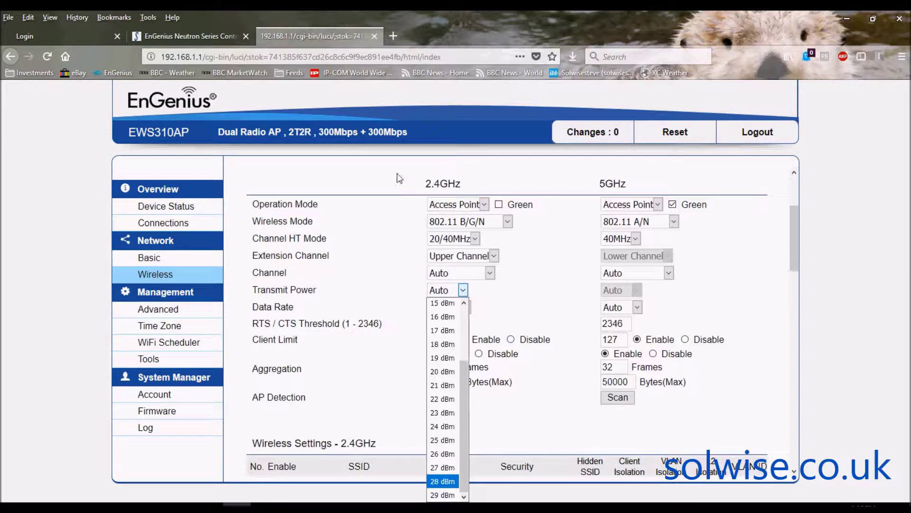
pyautogui.click(399, 176)
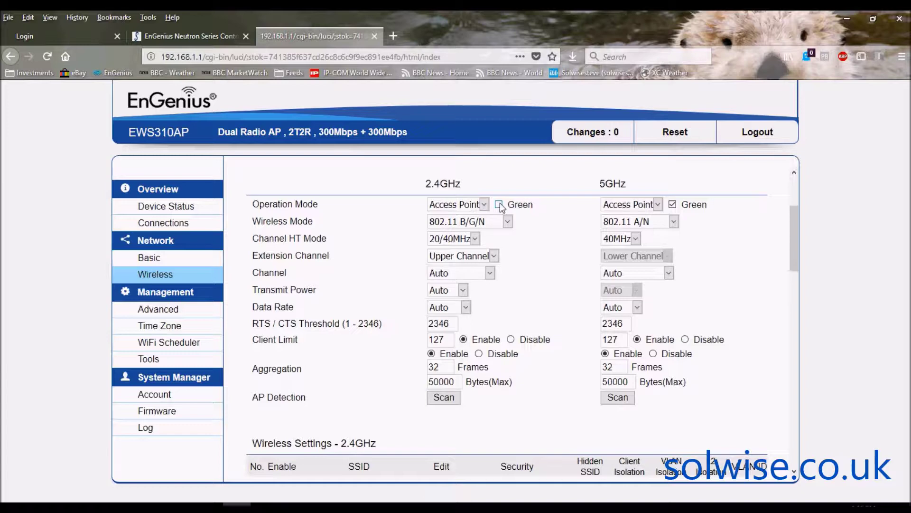
pyautogui.click(498, 205)
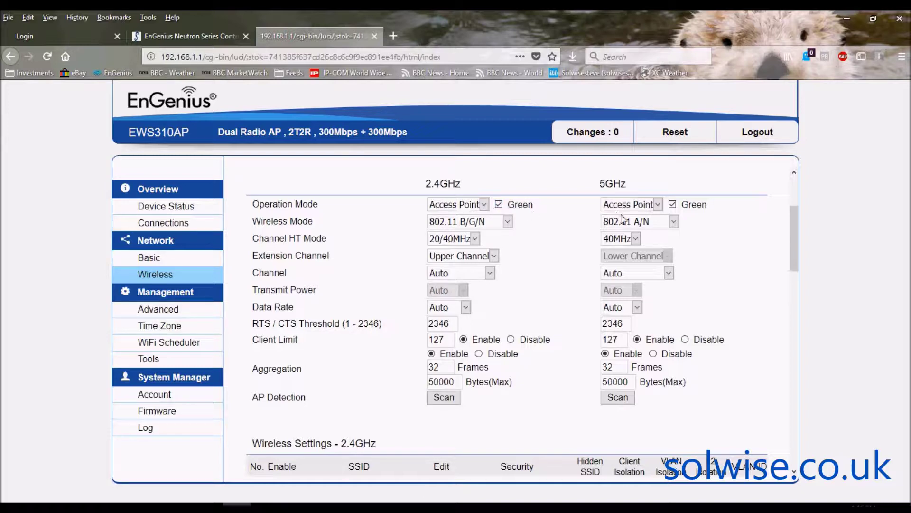
pyautogui.click(674, 207)
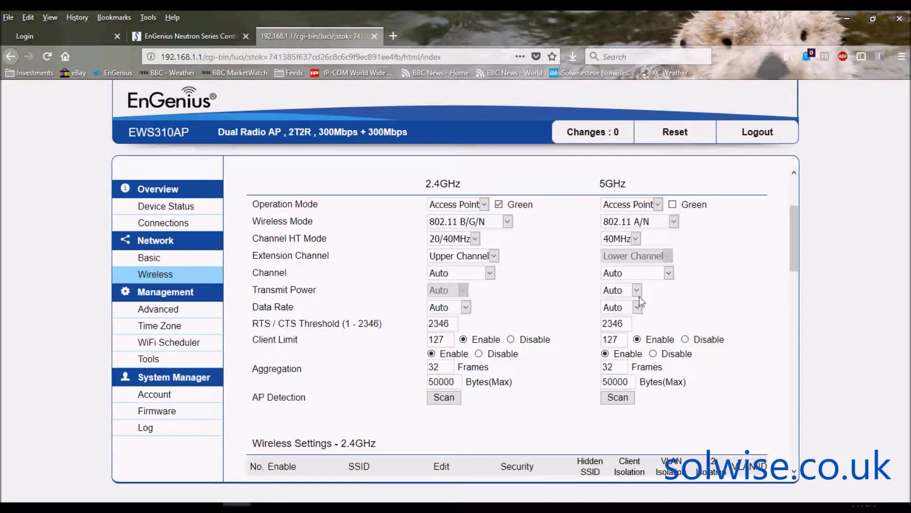
pyautogui.click(637, 290)
pyautogui.moveTo(638, 310); pyautogui.dragTo(640, 394)
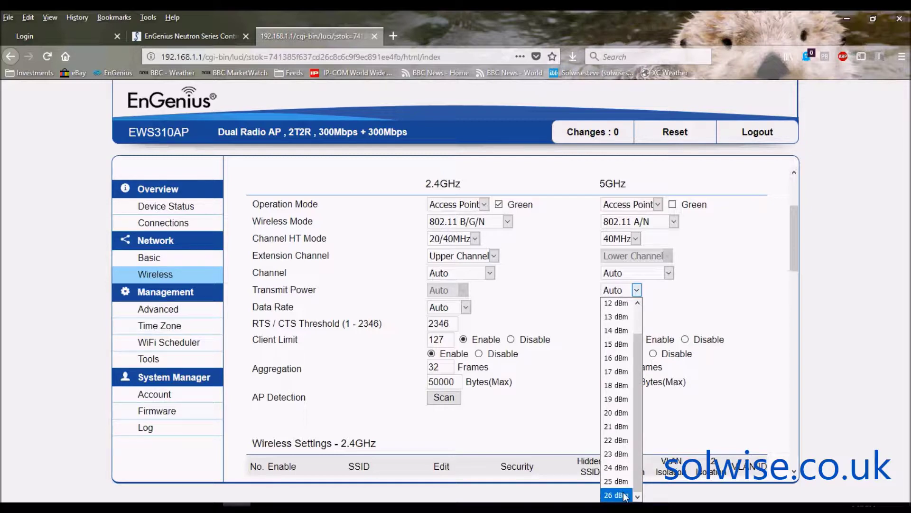
pyautogui.click(686, 174)
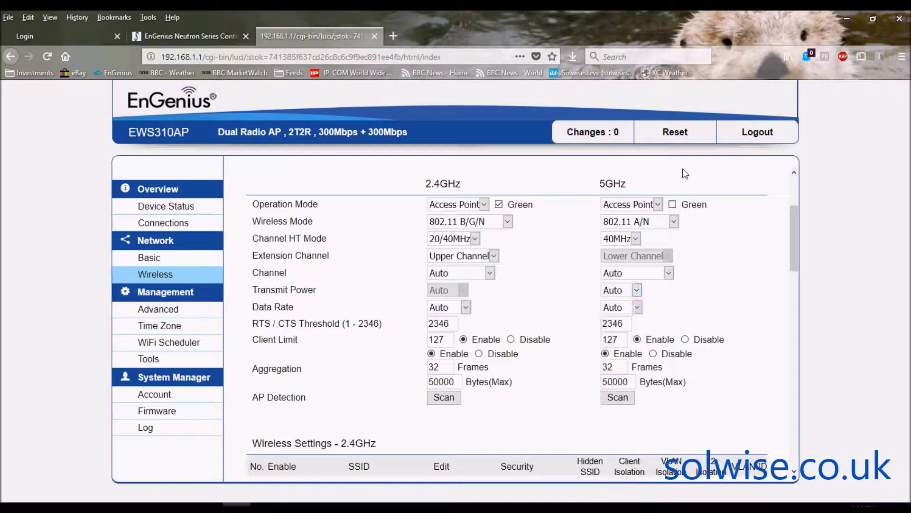
pyautogui.click(673, 205)
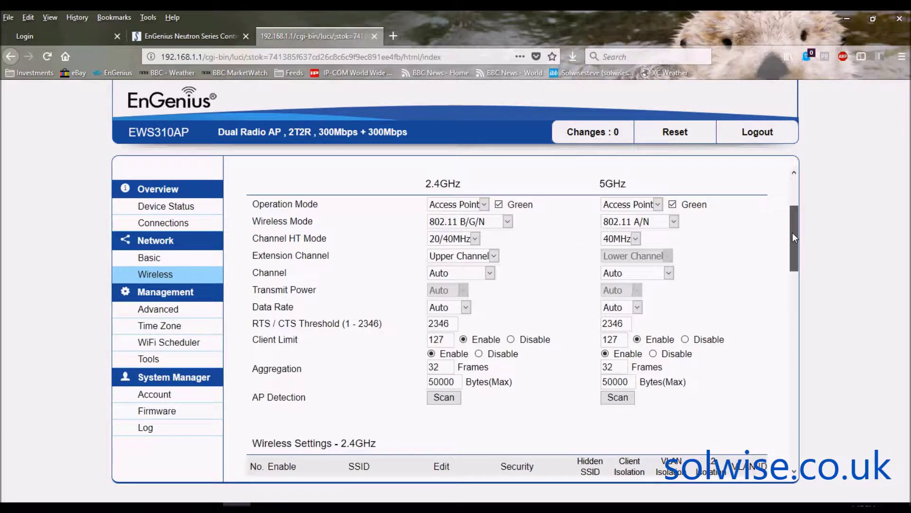
# Scroll down to the 2.4GHz and 5GHz SSID tables and open the first 2.4GHz SSID's edit window.
pyautogui.moveTo(793, 232); pyautogui.dragTo(794, 302)
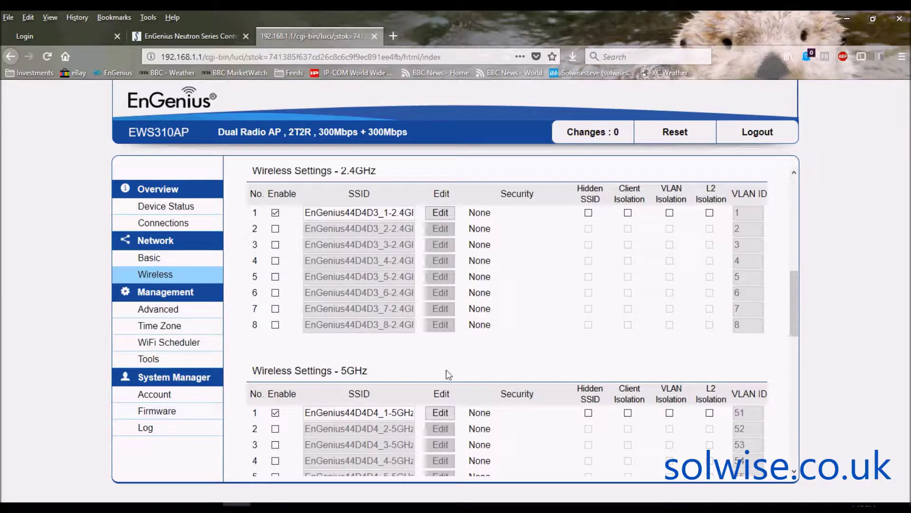
pyautogui.click(441, 213)
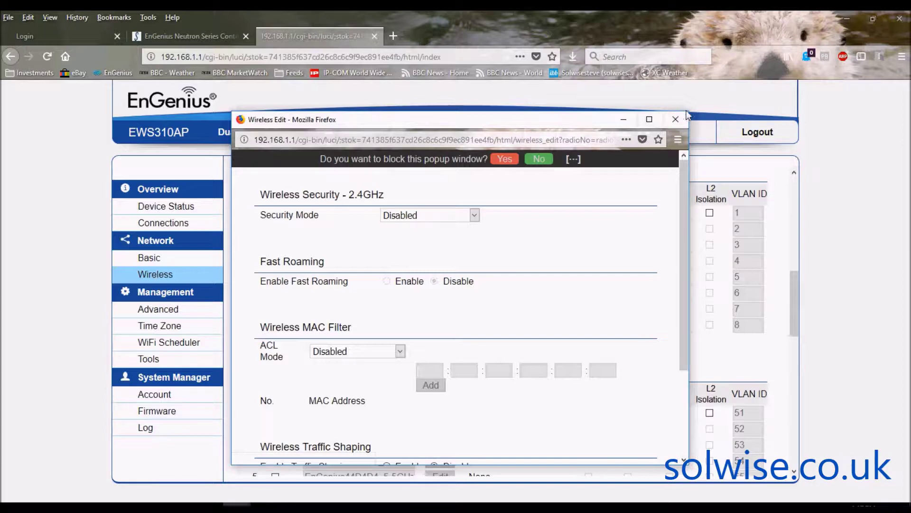
pyautogui.moveTo(682, 113); pyautogui.dragTo(824, 20)
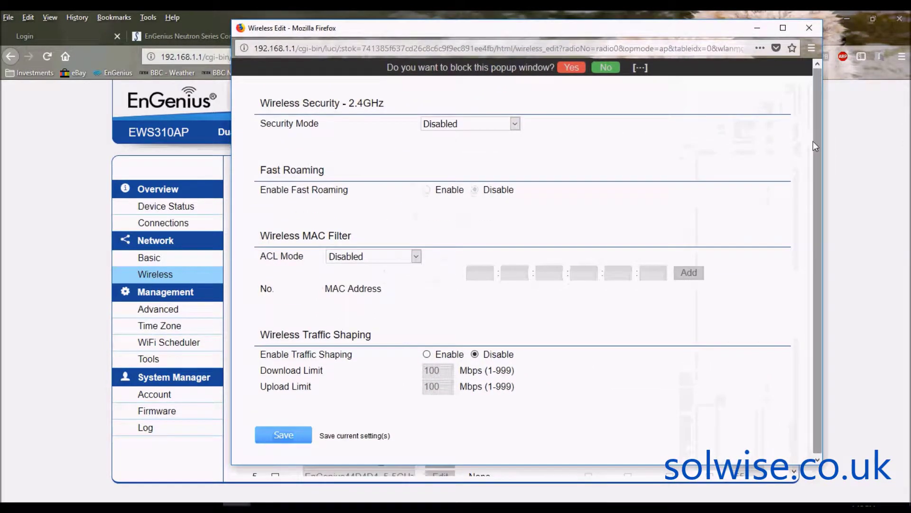
pyautogui.click(516, 124)
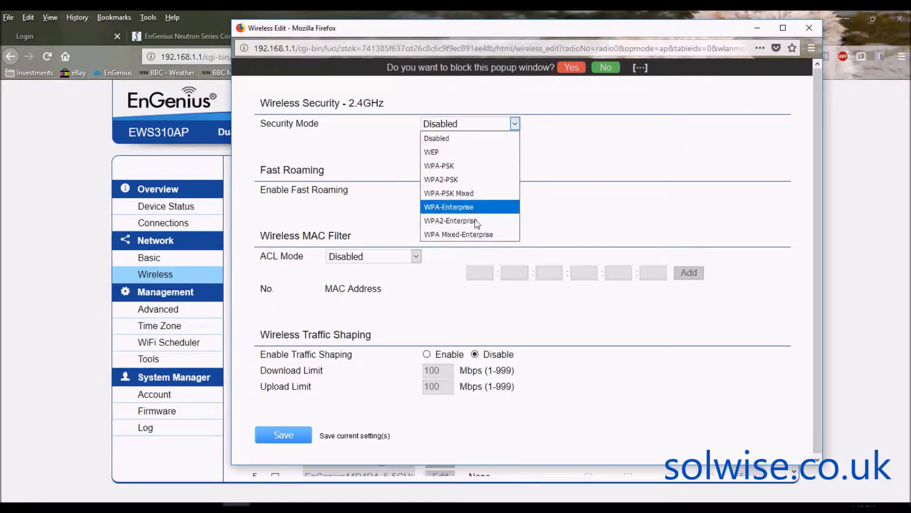
pyautogui.click(587, 153)
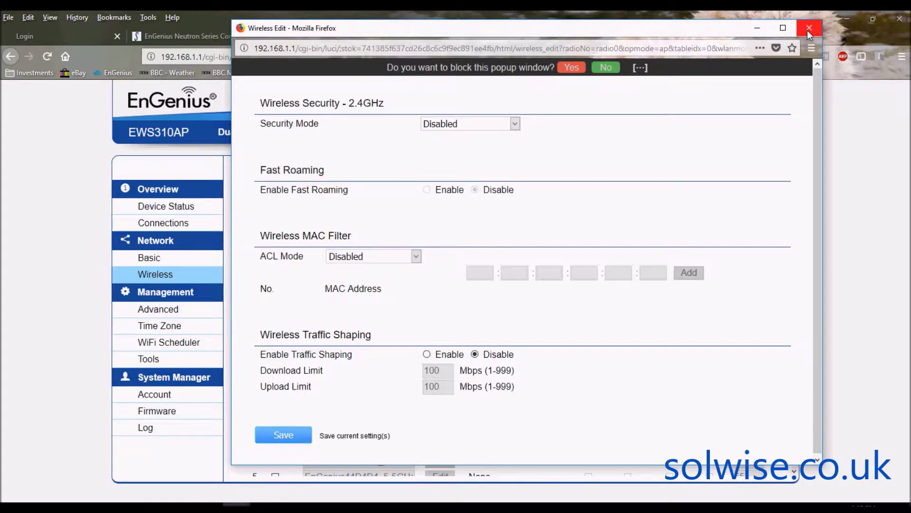
pyautogui.click(809, 28)
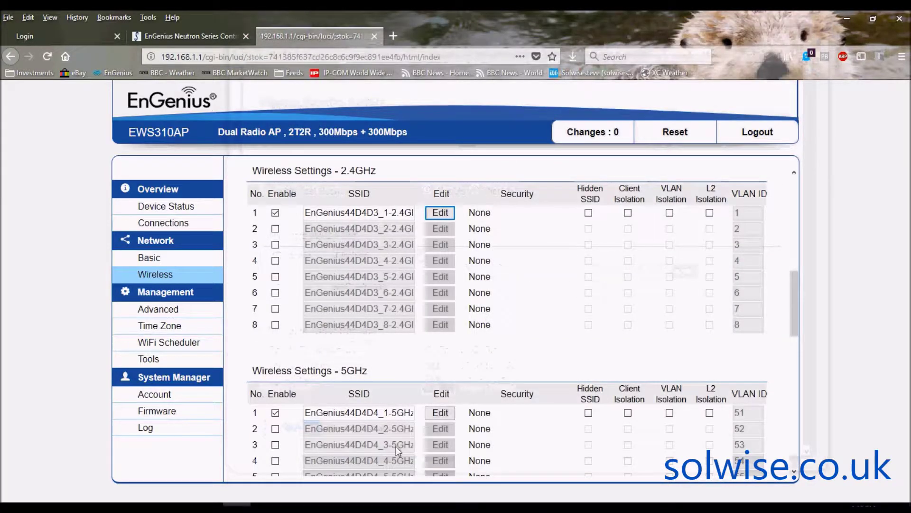
pyautogui.click(441, 412)
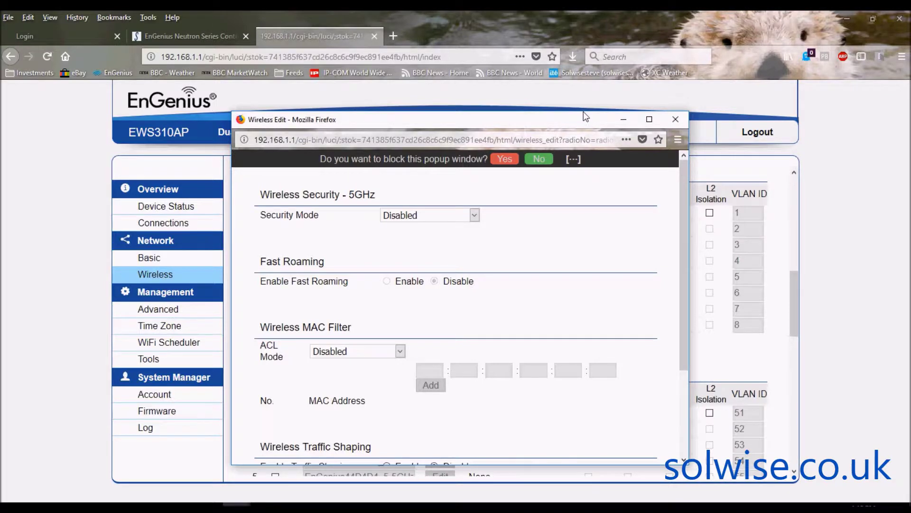
pyautogui.moveTo(584, 113); pyautogui.dragTo(569, 27)
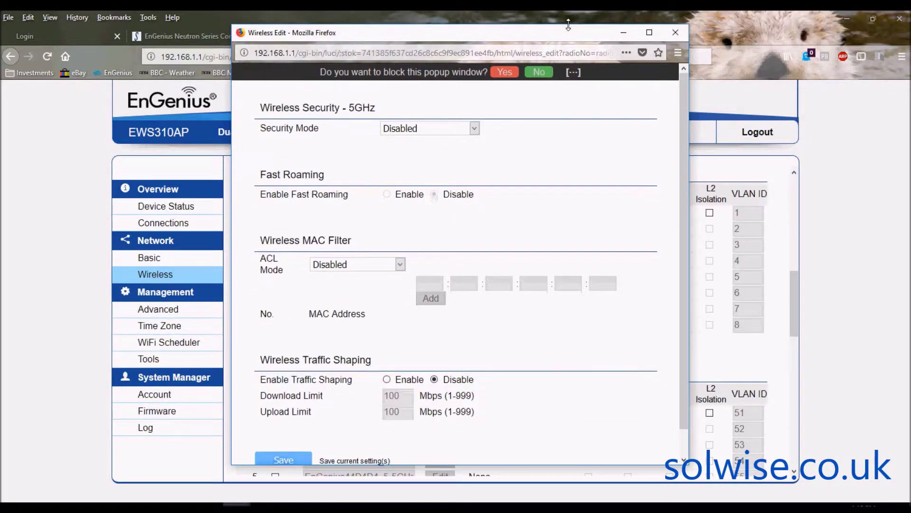
pyautogui.moveTo(568, 25); pyautogui.dragTo(568, 22)
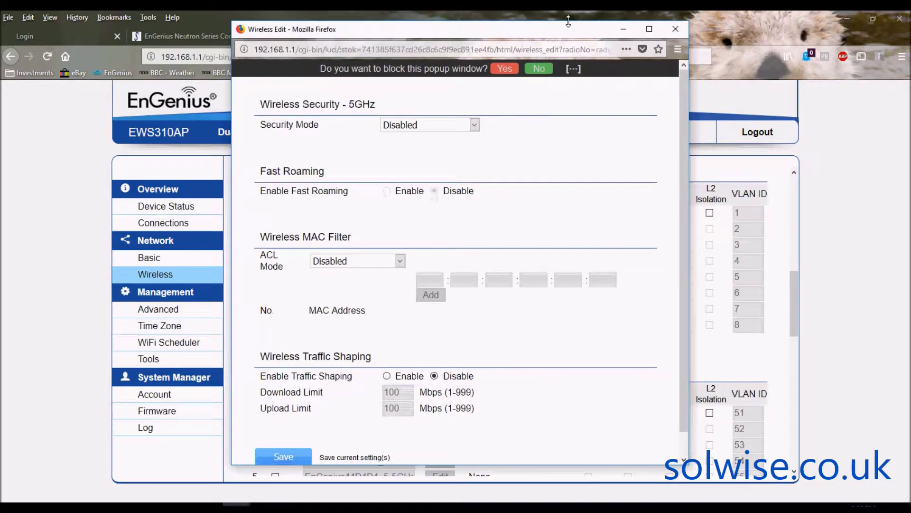
pyautogui.click(475, 125)
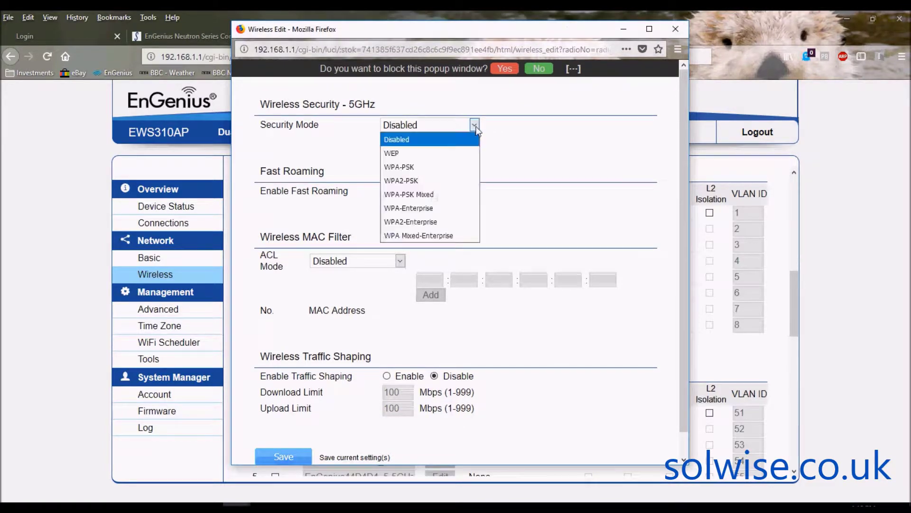
pyautogui.click(534, 133)
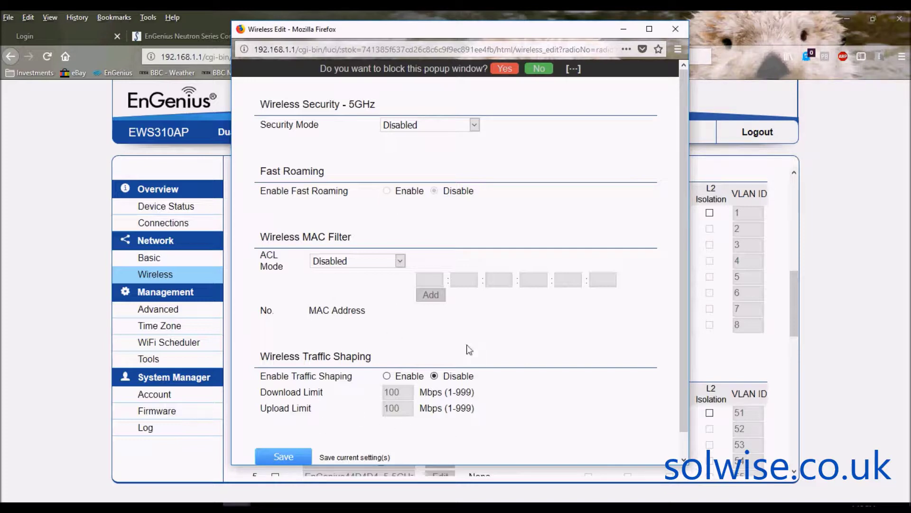
pyautogui.click(678, 29)
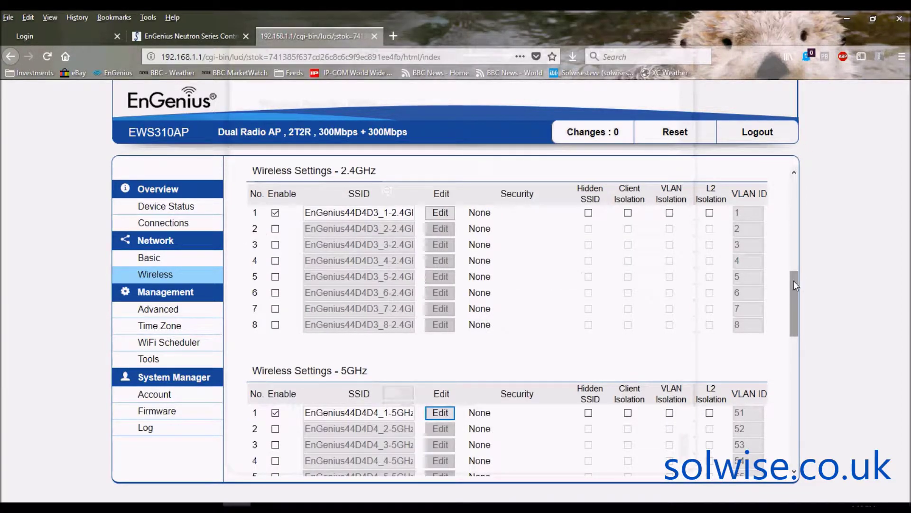
pyautogui.moveTo(793, 281); pyautogui.dragTo(812, 370)
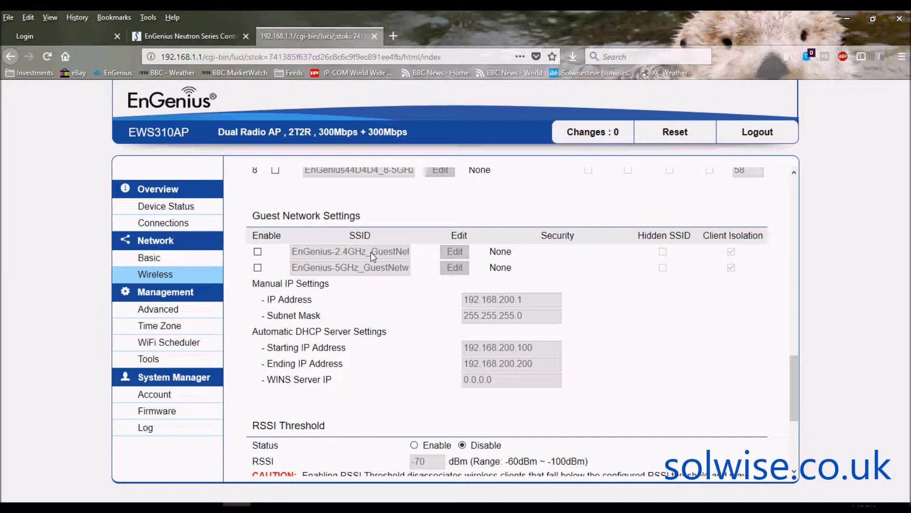
# Enable the 2.4GHz guest SSID in the Guest Network Settings.
pyautogui.click(258, 252)
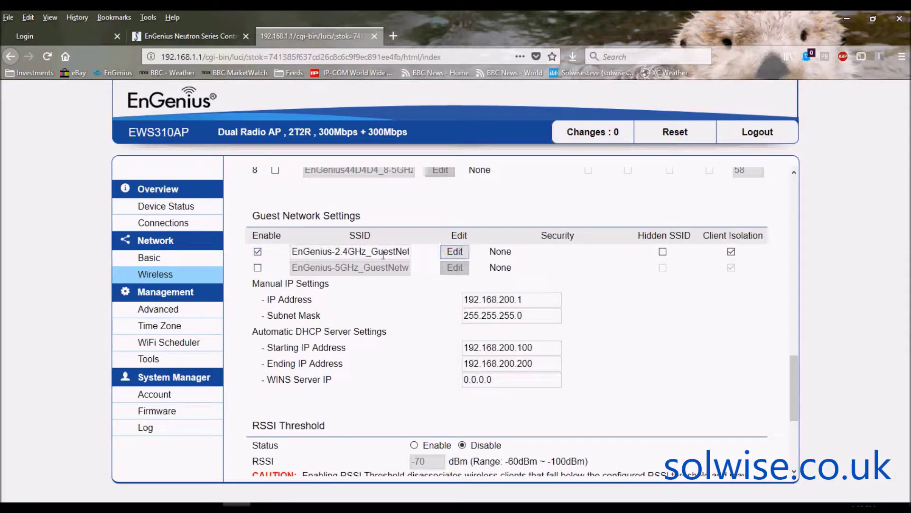
# Keep the 2.4GHz guest SSID's Security Mode as Disabled in its Edit window, then close it.
pyautogui.click(464, 251)
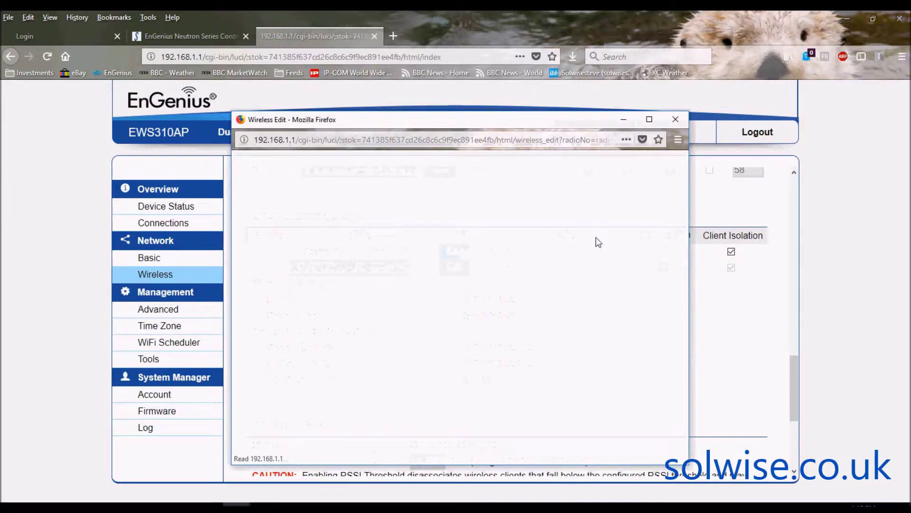
pyautogui.click(453, 215)
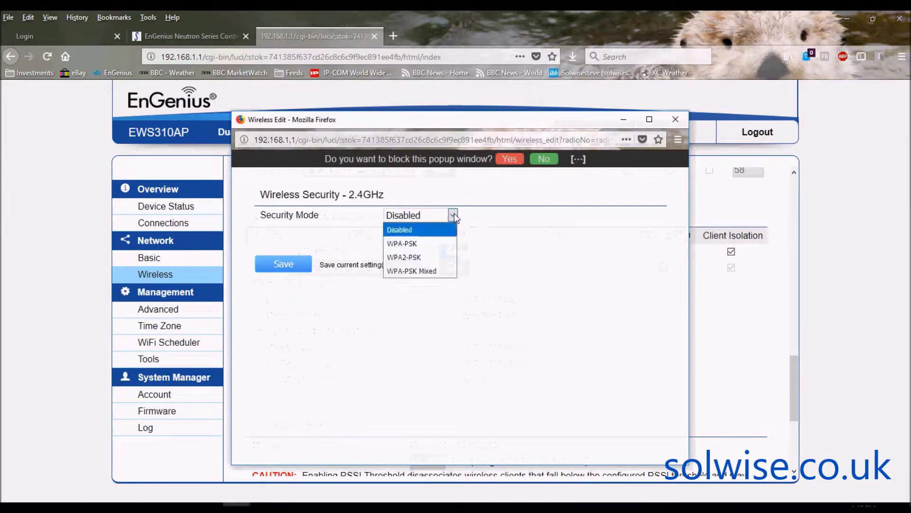
pyautogui.click(546, 258)
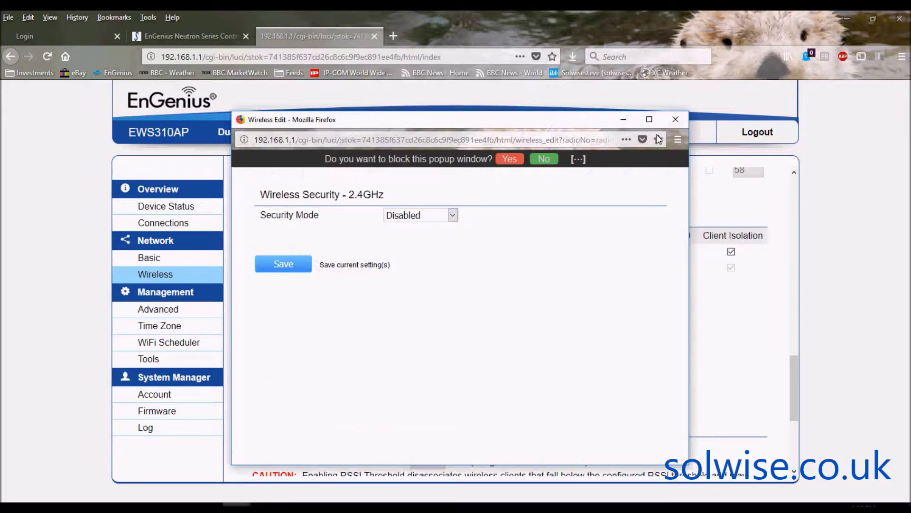
pyautogui.click(676, 119)
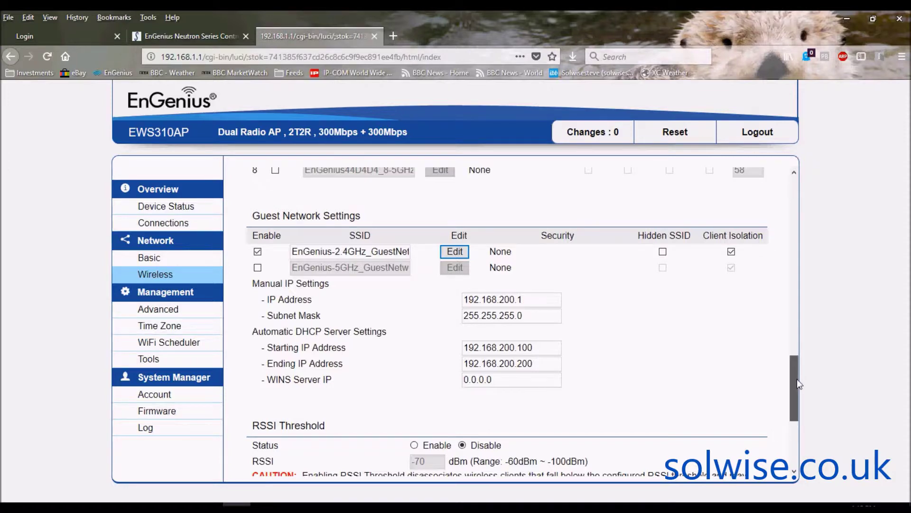
pyautogui.moveTo(798, 379); pyautogui.dragTo(799, 389)
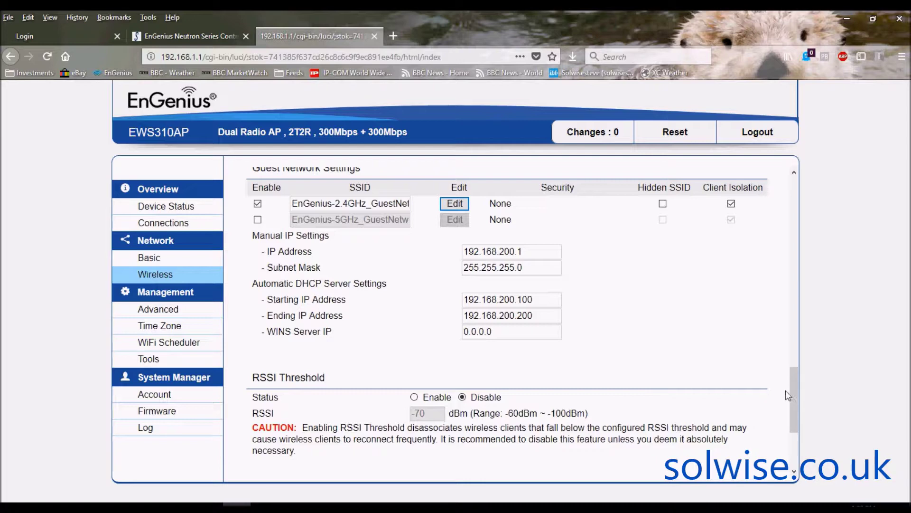
# Untick Enable for the 2.4GHz guest network to turn it back off.
pyautogui.moveTo(794, 379); pyautogui.dragTo(795, 358)
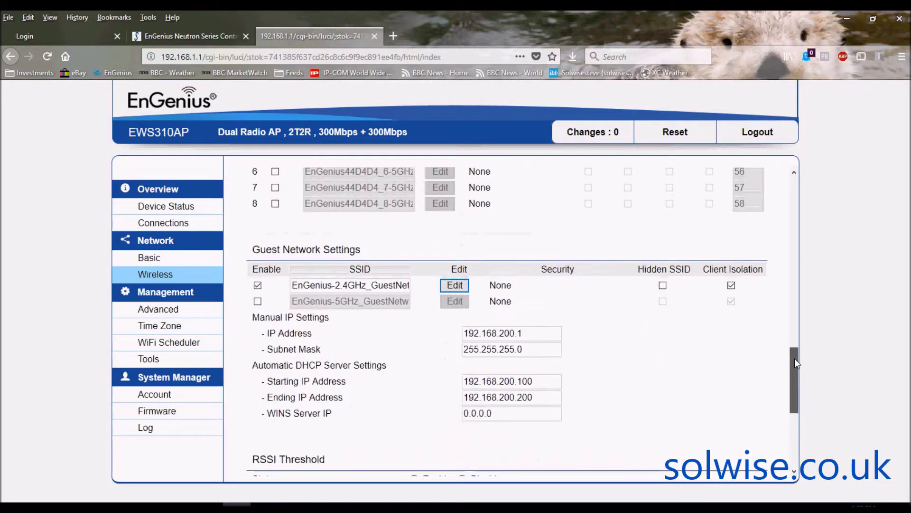
pyautogui.click(258, 285)
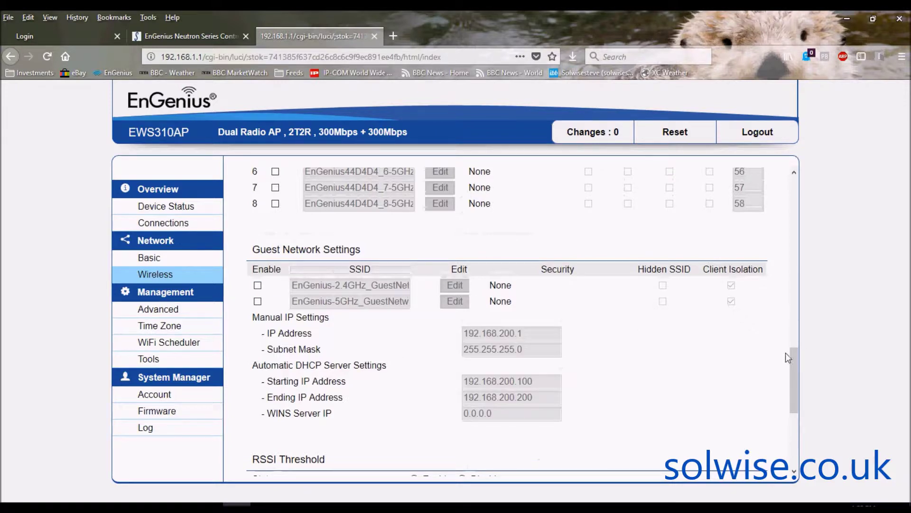
pyautogui.moveTo(797, 365); pyautogui.dragTo(807, 421)
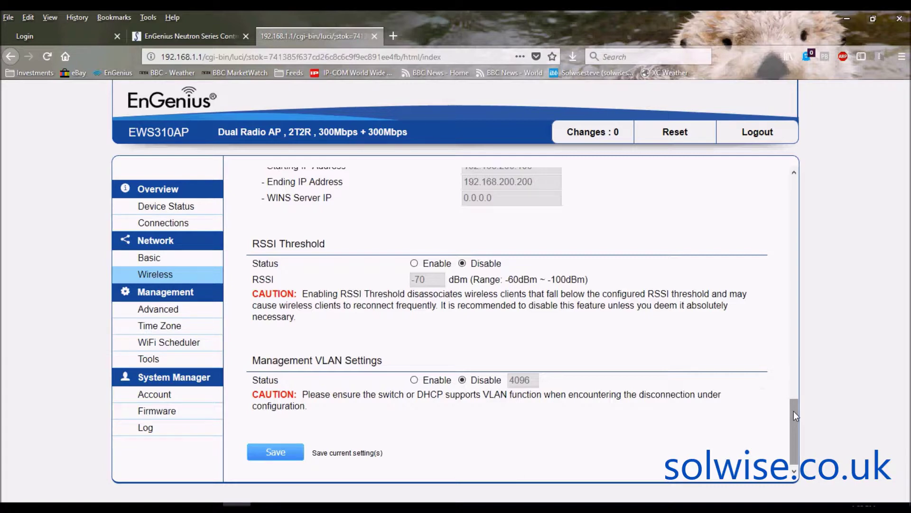
# Scroll to the bottom of the Wireless page to view RSSI Threshold and Management VLAN, then back up.
pyautogui.moveTo(794, 411); pyautogui.dragTo(793, 412)
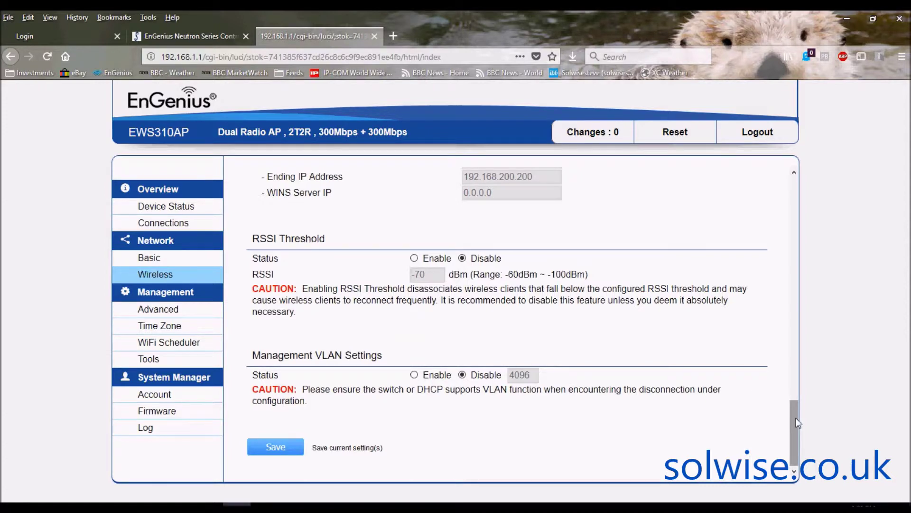
pyautogui.moveTo(796, 418); pyautogui.dragTo(796, 418)
pyautogui.moveTo(791, 426); pyautogui.dragTo(781, 188)
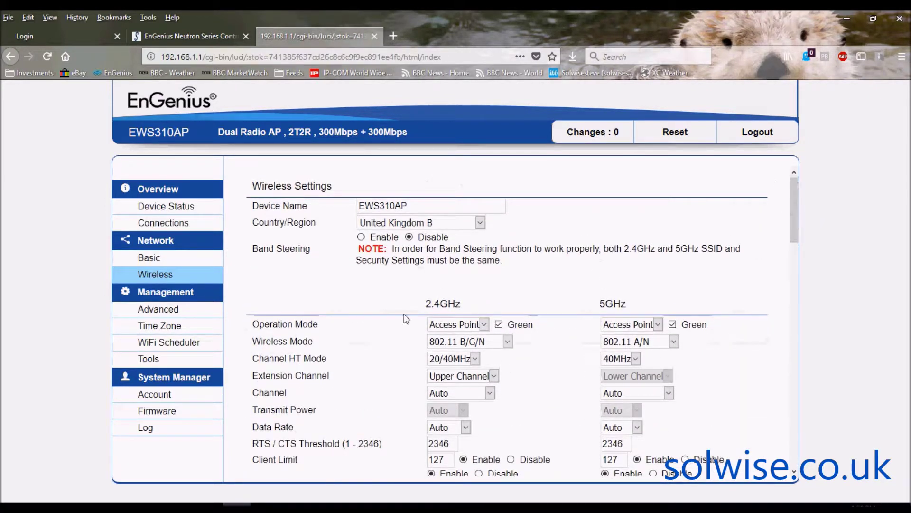
# Turn Band Steering on in the wireless settings.
pyautogui.click(362, 237)
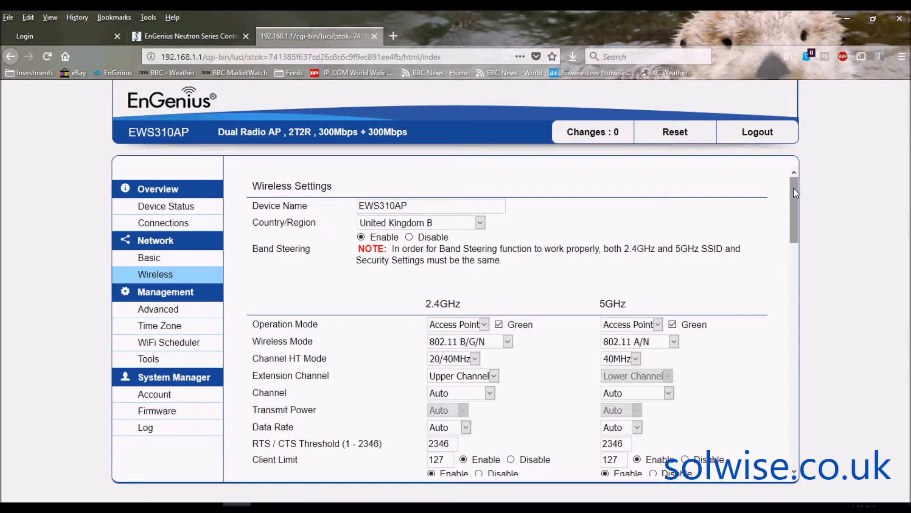
pyautogui.moveTo(794, 192); pyautogui.dragTo(794, 218)
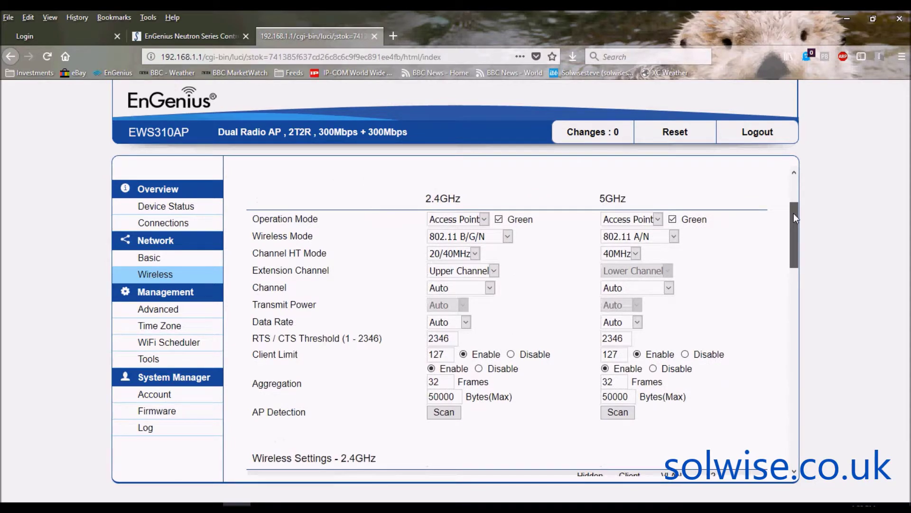
pyautogui.moveTo(795, 217); pyautogui.dragTo(794, 218)
# Inspect the 5GHz channel list, leave it on Auto, then open Management > Advanced.
pyautogui.click(669, 288)
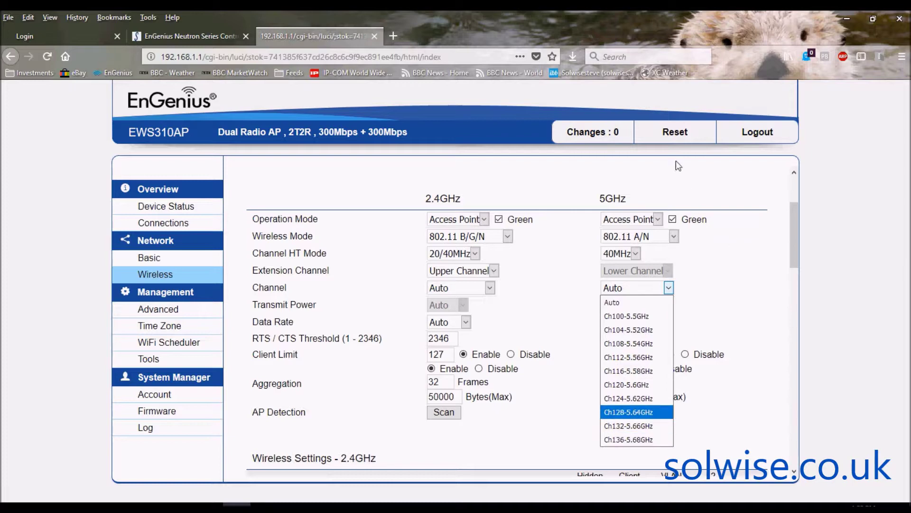
pyautogui.press('Escape')
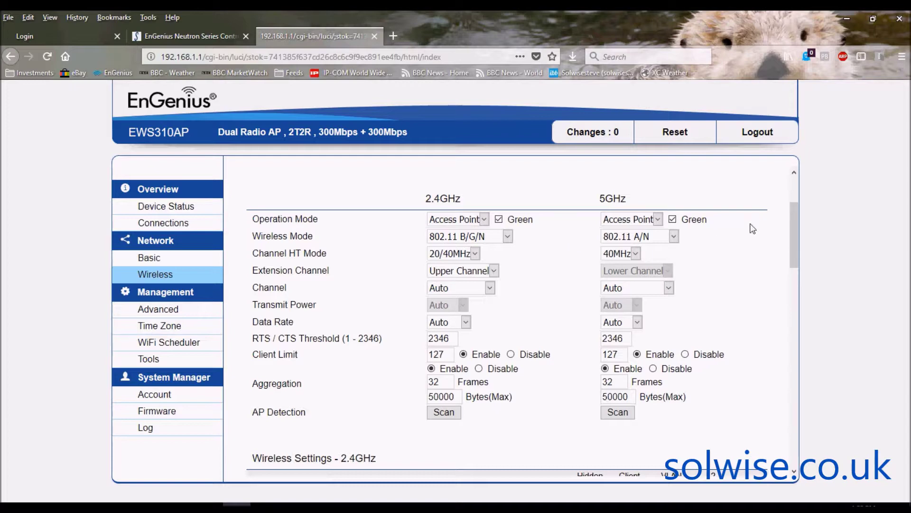
pyautogui.moveTo(790, 228); pyautogui.dragTo(794, 200)
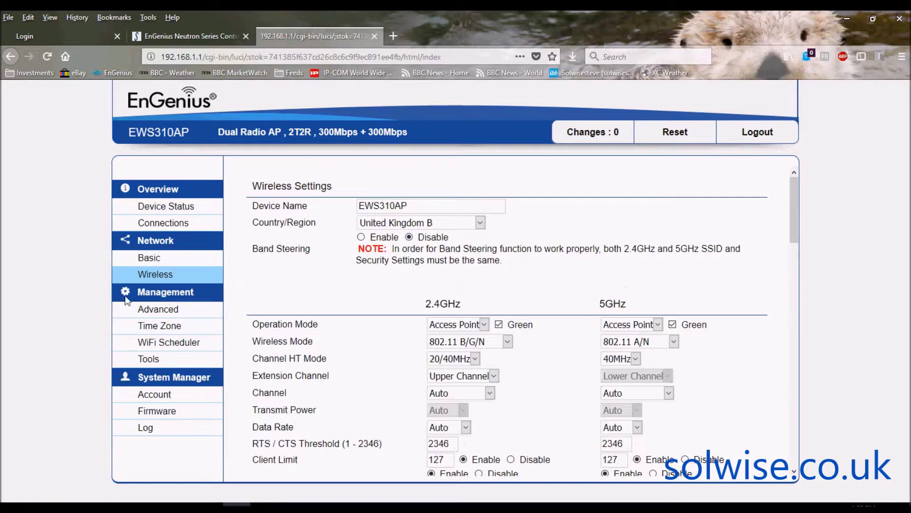
pyautogui.click(160, 312)
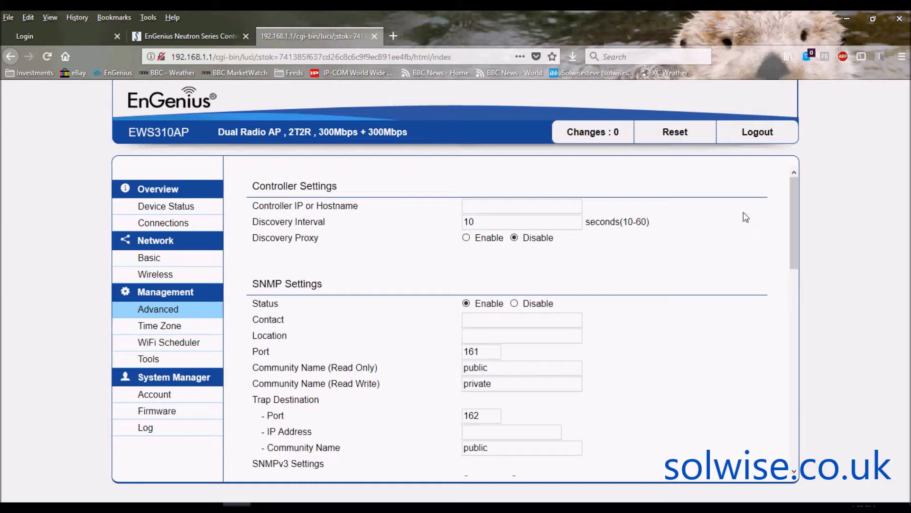
pyautogui.moveTo(797, 202); pyautogui.dragTo(808, 383)
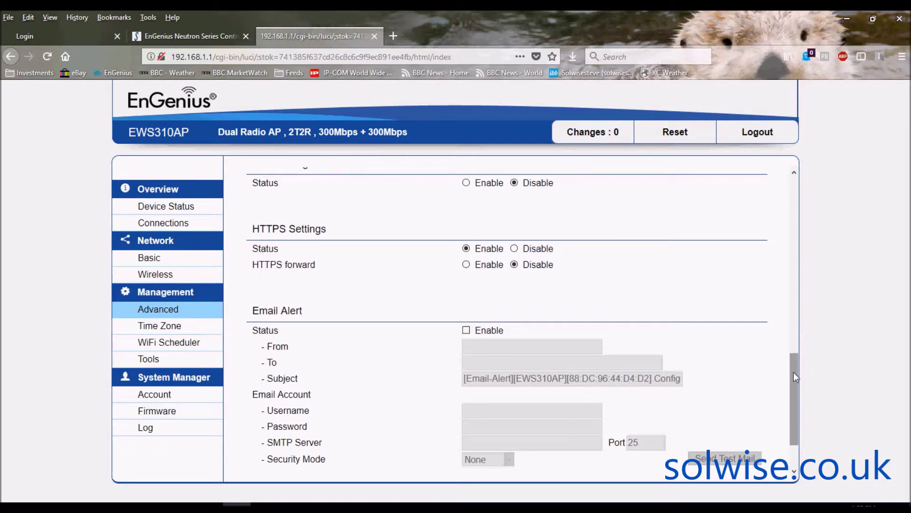
pyautogui.moveTo(793, 372); pyautogui.dragTo(797, 398)
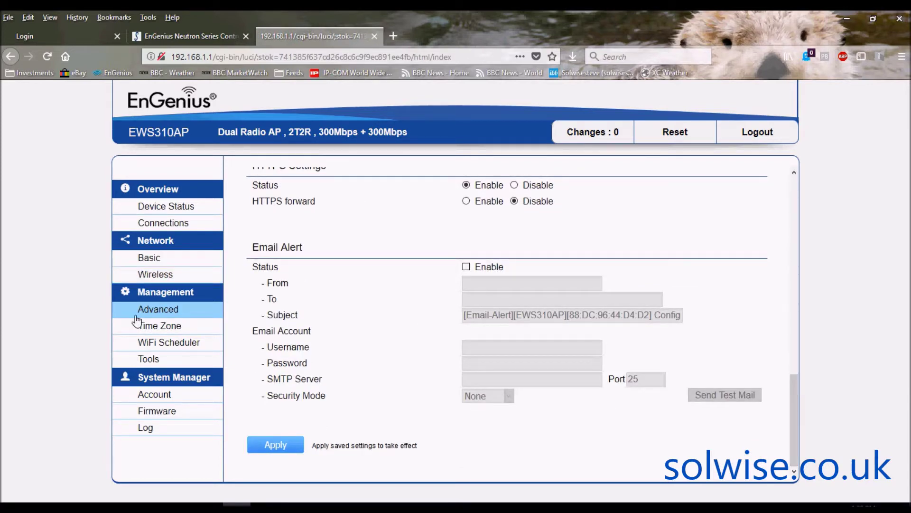
# Review the Time Zone page, then scroll through the WiFi Scheduler's full schedule table.
pyautogui.click(146, 329)
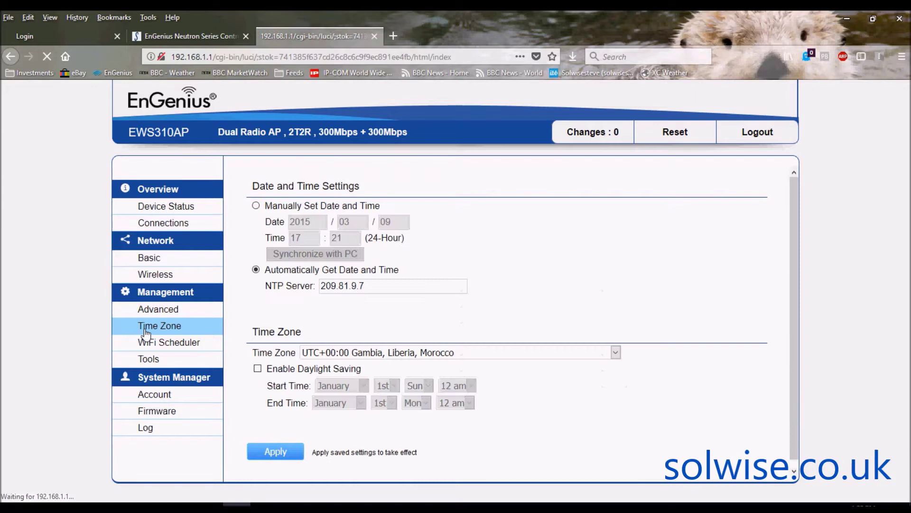
pyautogui.click(184, 346)
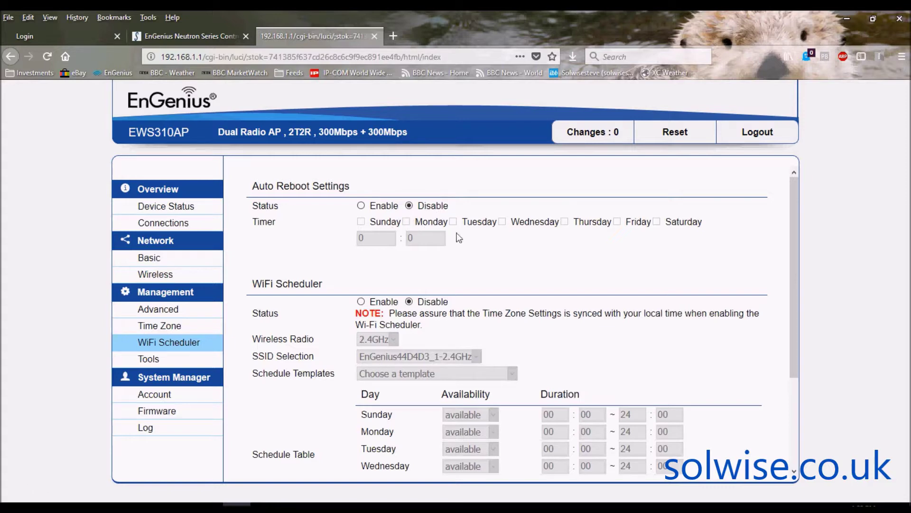
pyautogui.moveTo(794, 201); pyautogui.dragTo(807, 272)
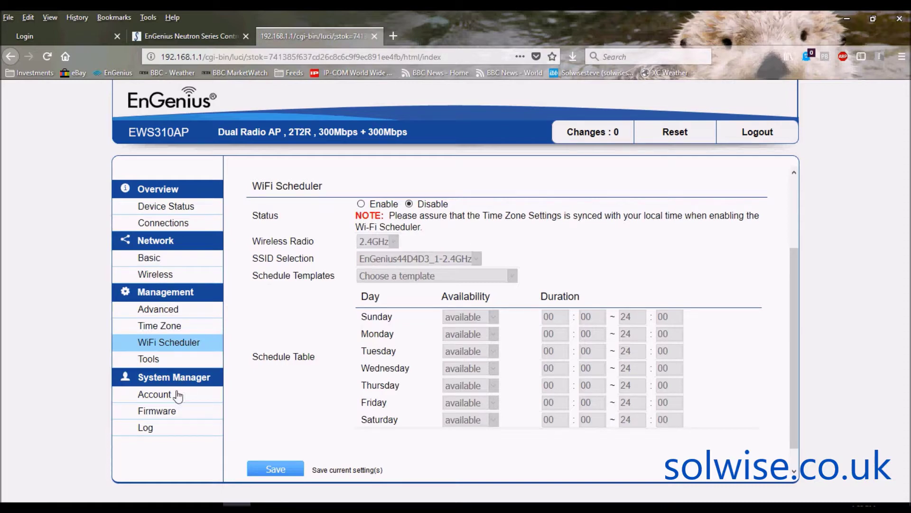
pyautogui.click(148, 362)
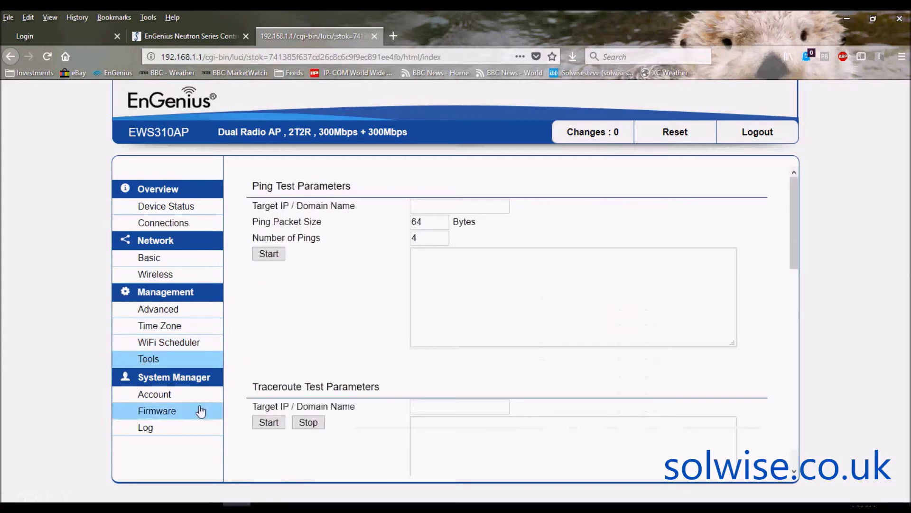
# Review the Account, Firmware and System Log pages, then return to the Device Status overview.
pyautogui.click(163, 399)
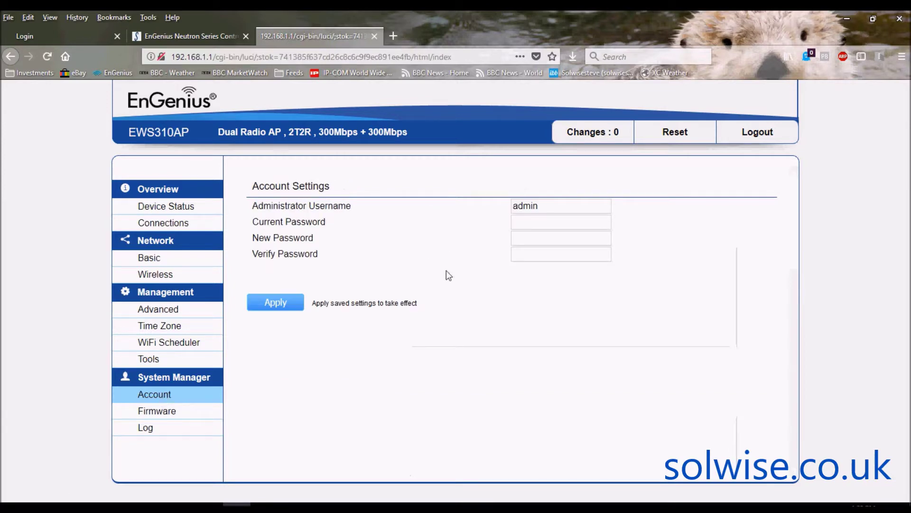
pyautogui.click(164, 415)
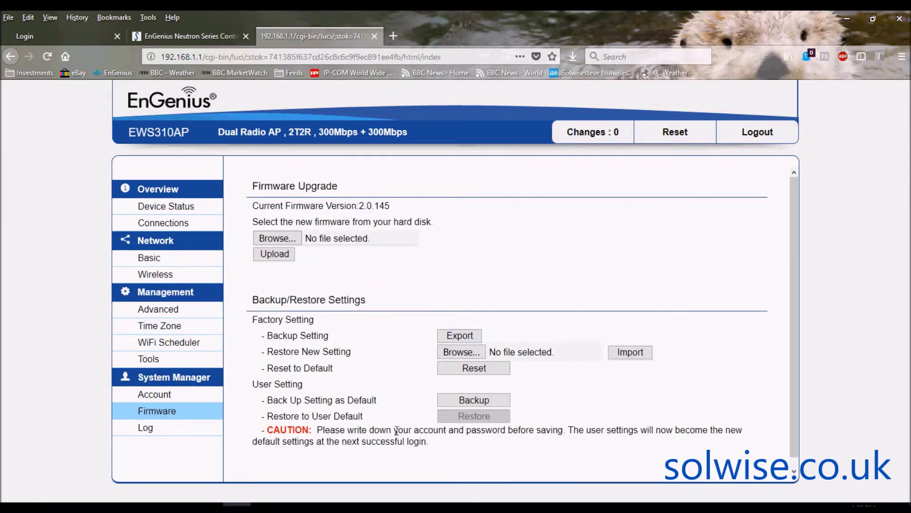
pyautogui.click(145, 429)
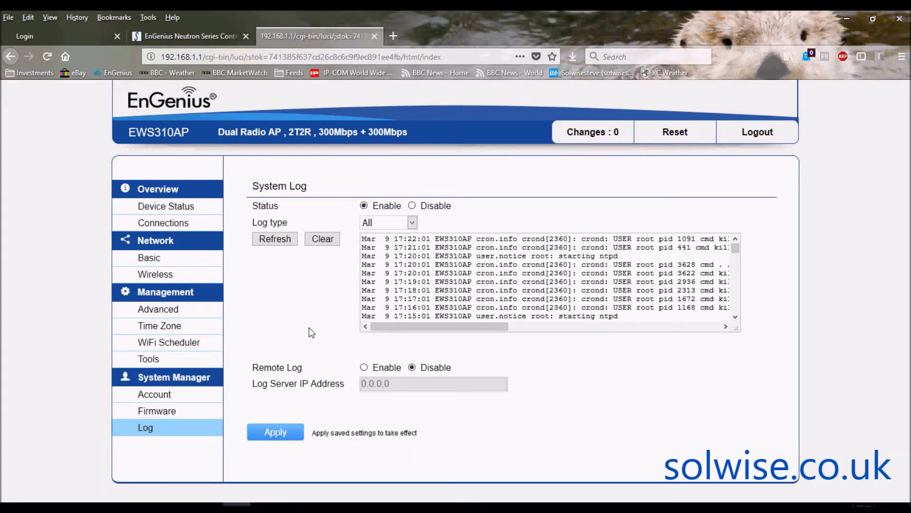
pyautogui.click(158, 209)
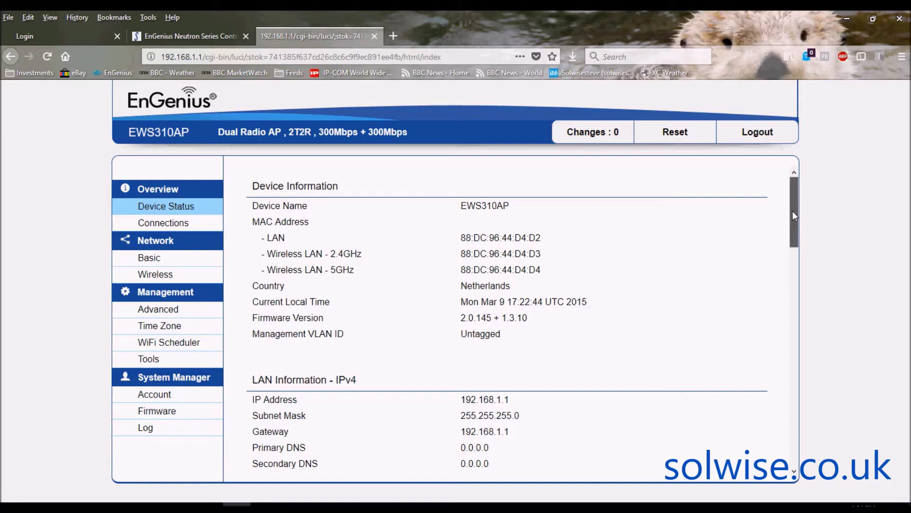
# Scroll through the Device Status wireless tables and back up, then go to the controller's login page.
pyautogui.moveTo(793, 211); pyautogui.dragTo(802, 404)
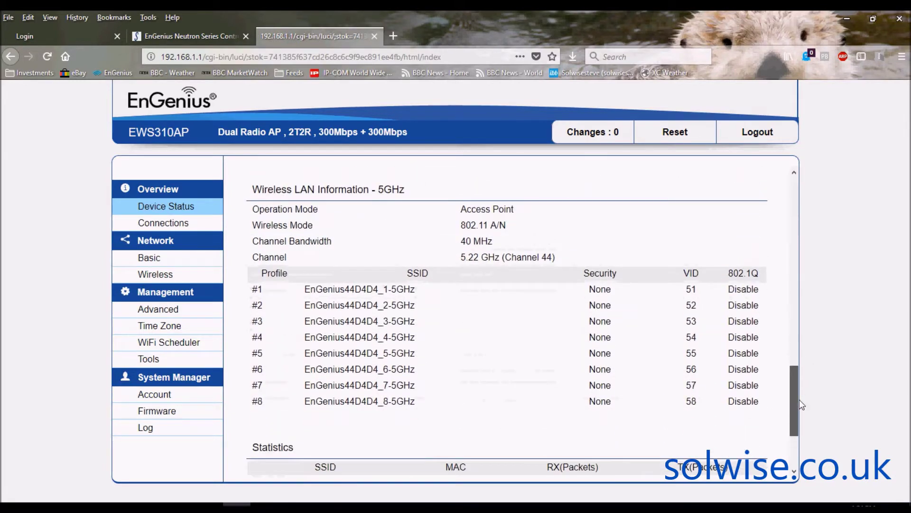
pyautogui.moveTo(800, 404); pyautogui.dragTo(788, 205)
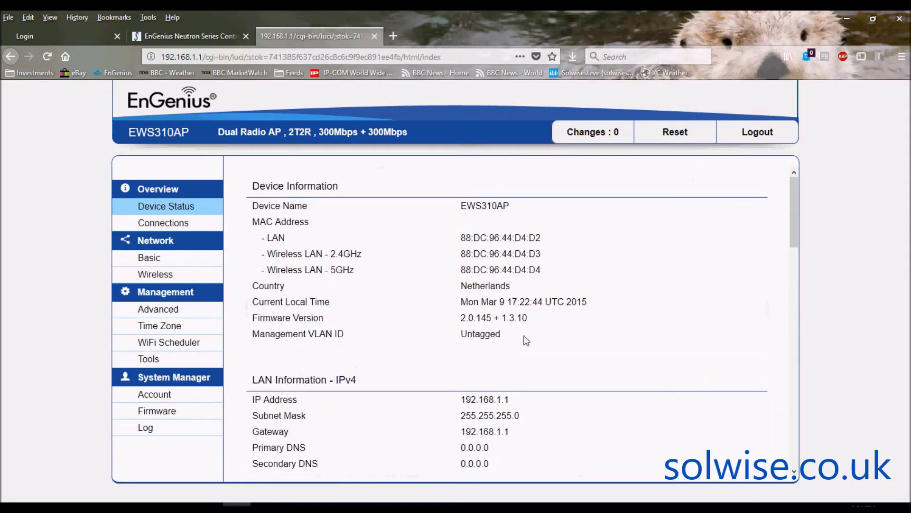
pyautogui.click(53, 33)
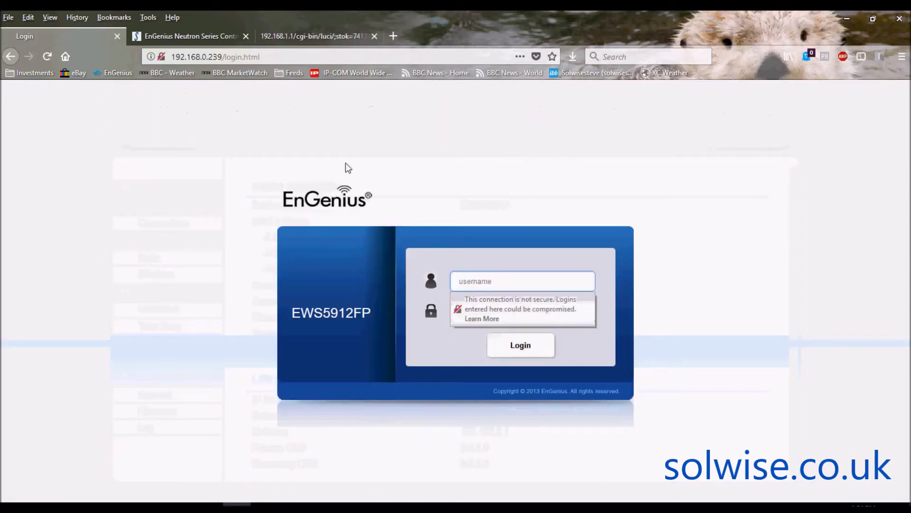
# Attempt a controller login, then dismiss the incorrect-login alert and close the insecure-password help page.
pyautogui.write('admin')
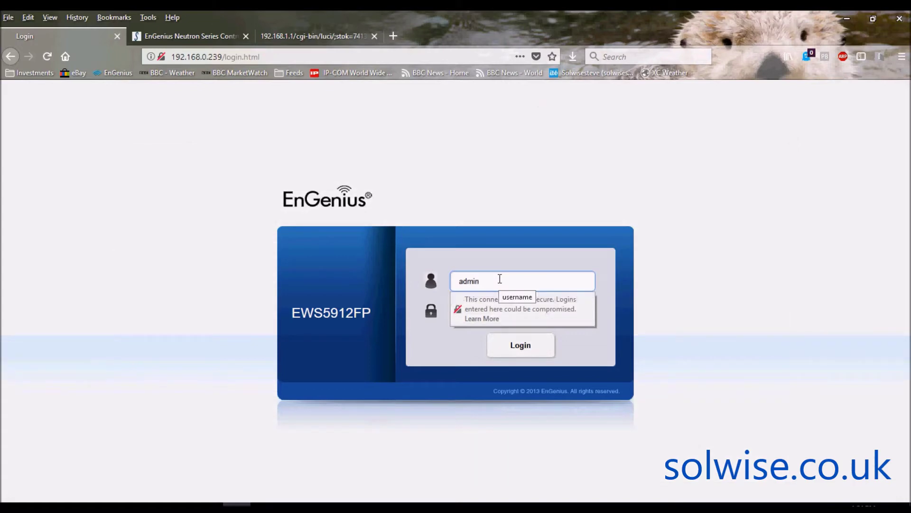
pyautogui.press('Tab')
pyautogui.write('admin')
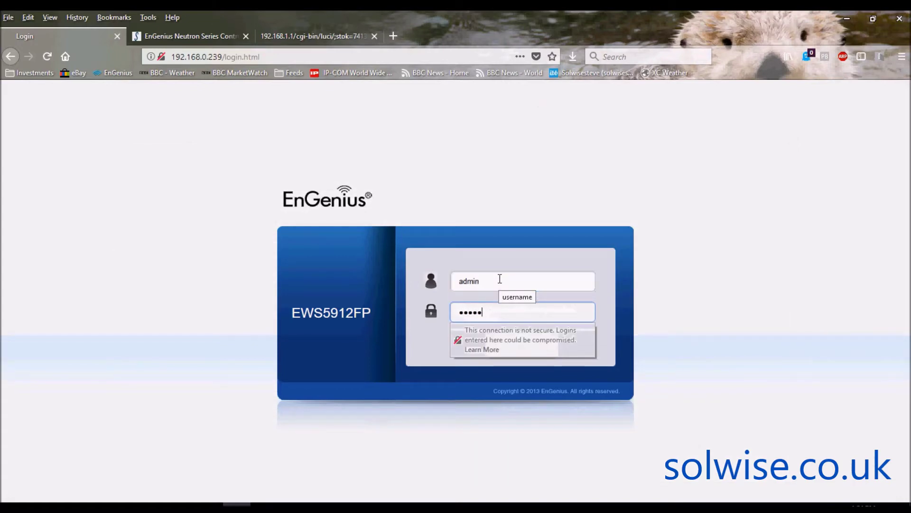
pyautogui.press('Return')
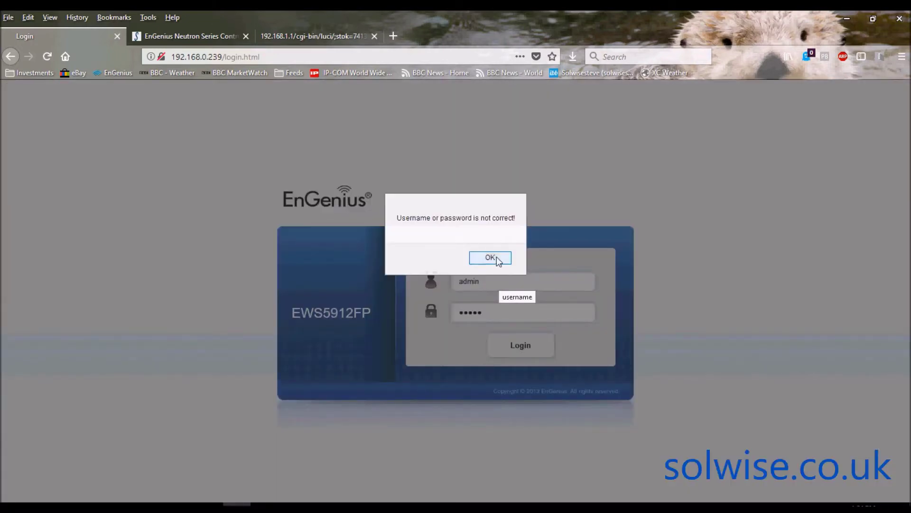
pyautogui.click(497, 256)
pyautogui.click(509, 315)
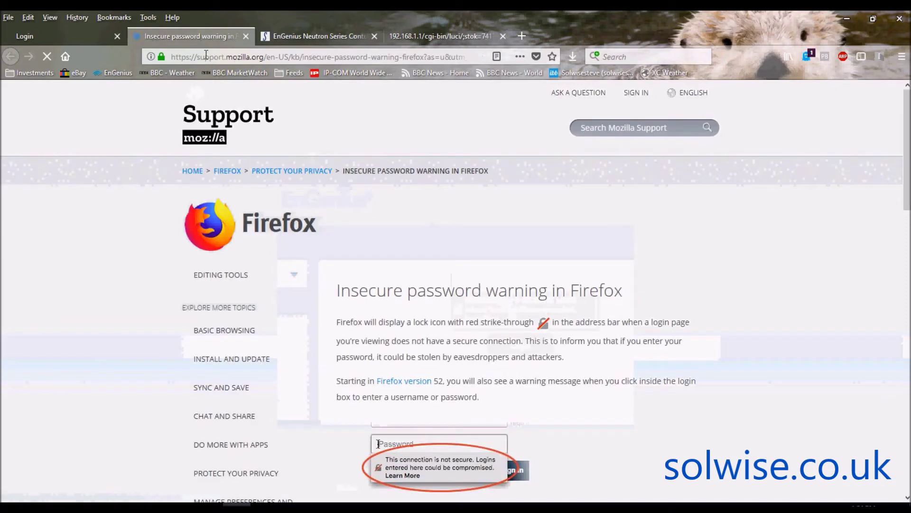
pyautogui.click(245, 36)
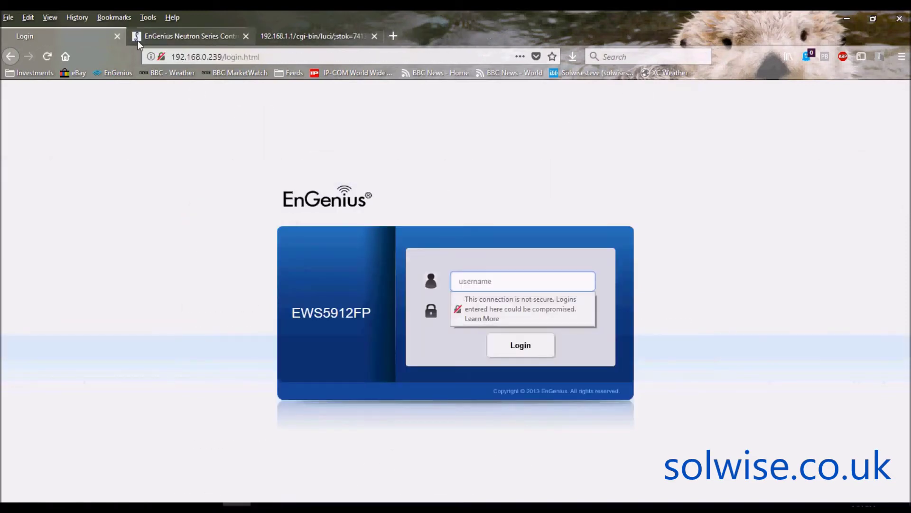
# Re-enter the username and the correct controller password to sign in.
pyautogui.click(485, 287)
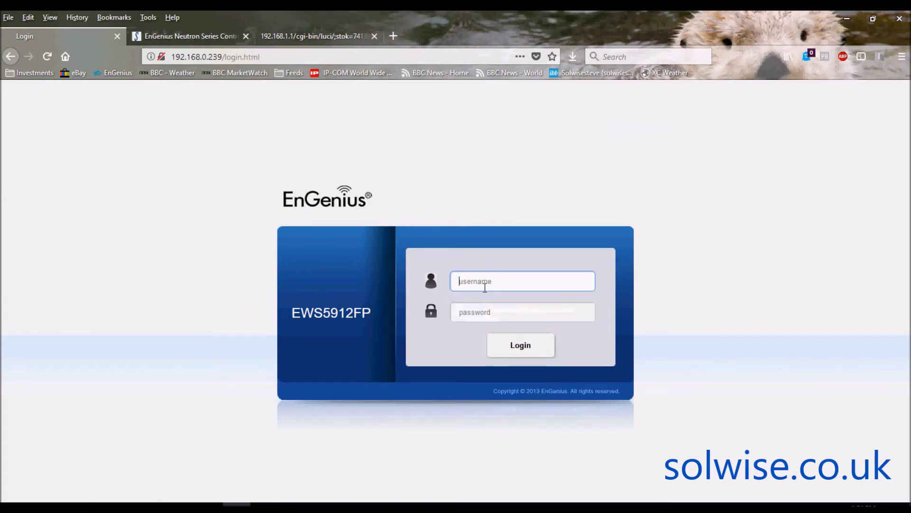
pyautogui.write('admin')
pyautogui.press('Tab')
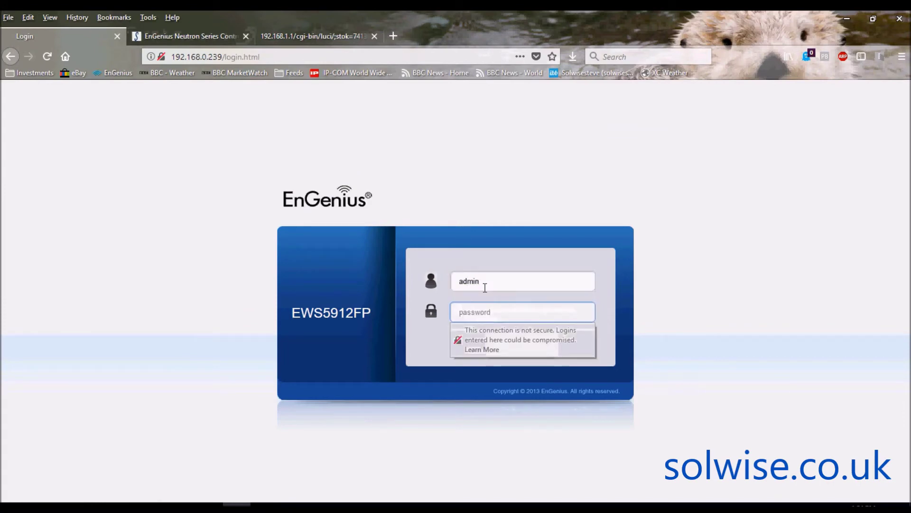
pyautogui.write('password1')
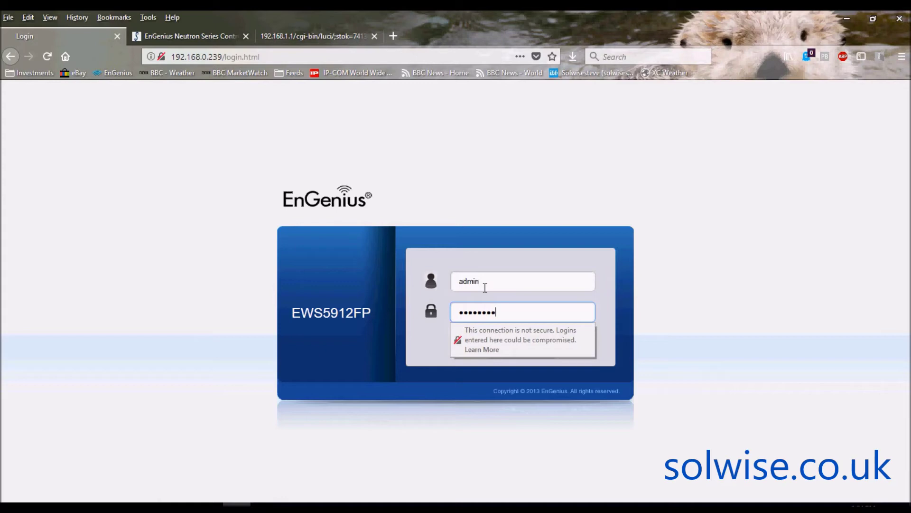
pyautogui.press('Return')
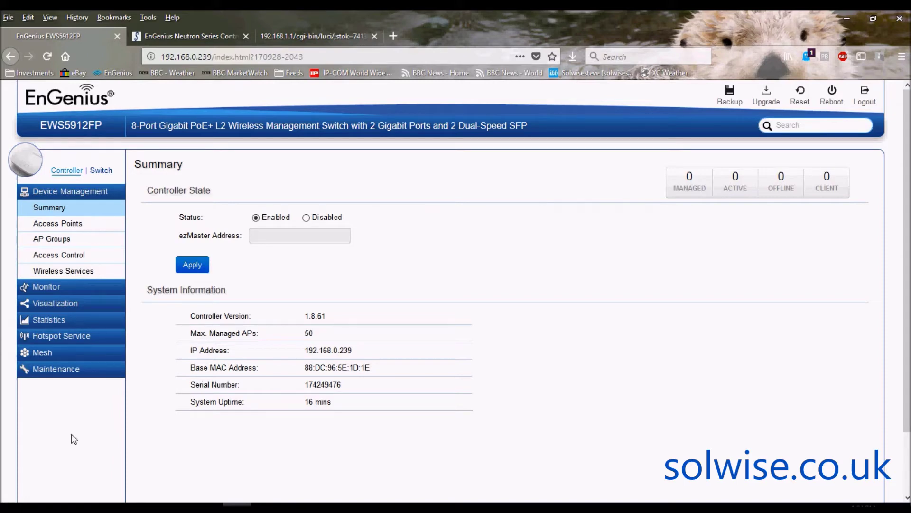
# Refresh the Access Points list, select the detected EWS310AP, and add it.
pyautogui.click(58, 227)
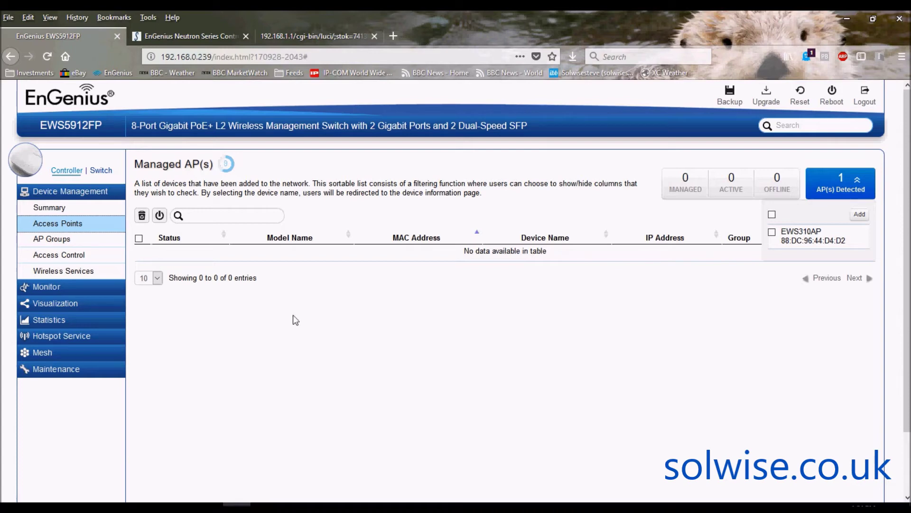
pyautogui.click(105, 230)
pyautogui.moveTo(800, 234)
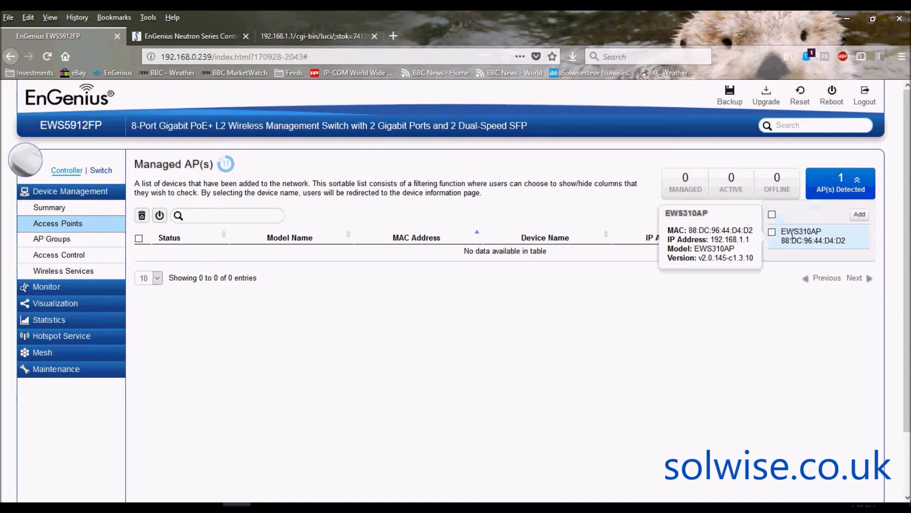
pyautogui.click(772, 215)
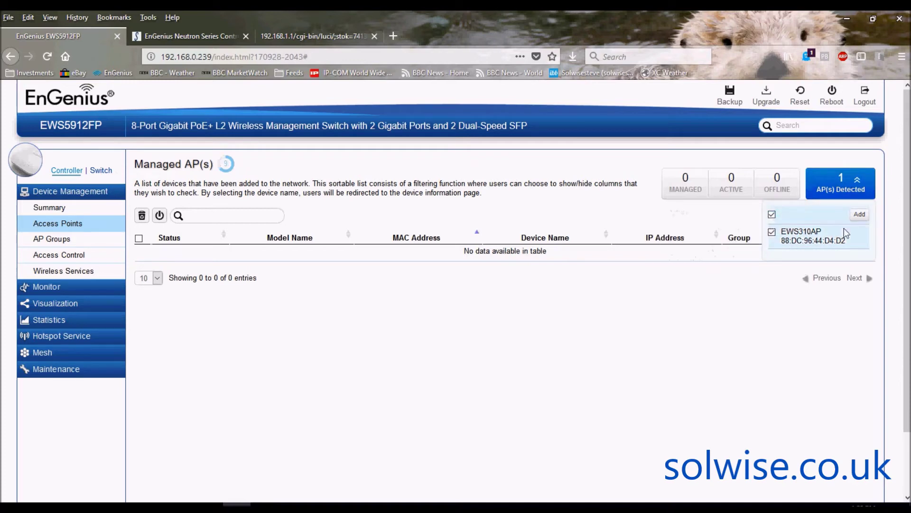
pyautogui.click(859, 216)
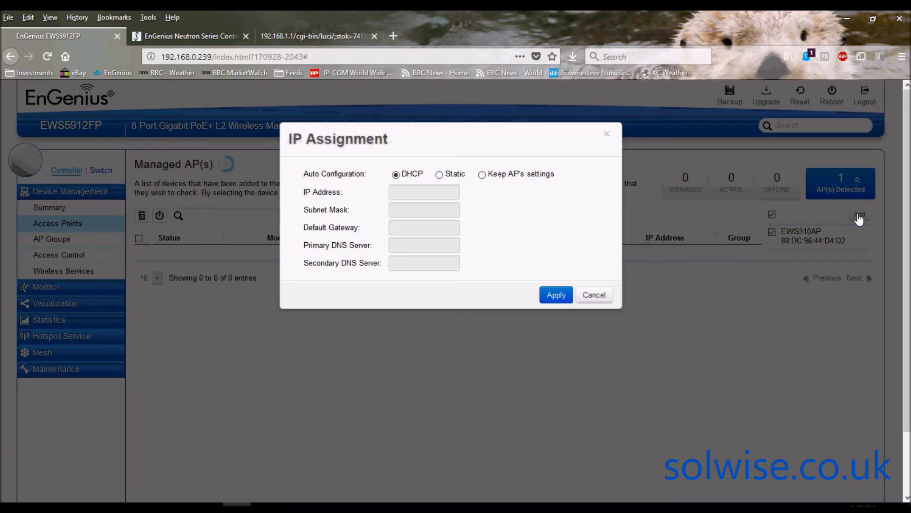
# Apply DHCP addressing to add the EWS310AP, then return to the 192.168.1.1 EWS310AP tab.
pyautogui.click(564, 296)
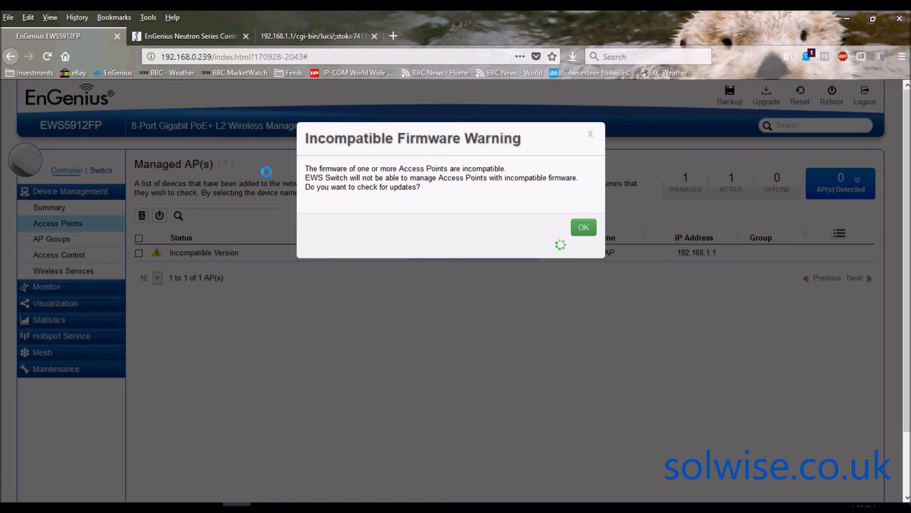
pyautogui.click(311, 29)
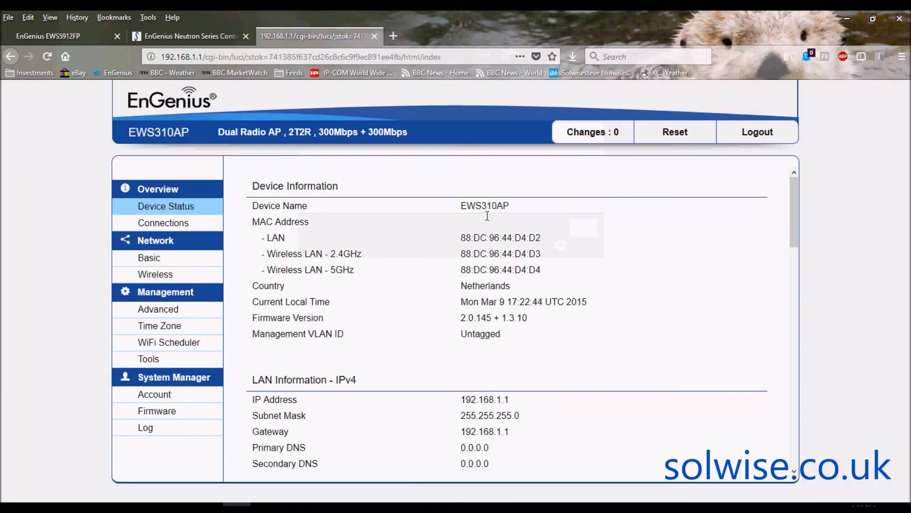